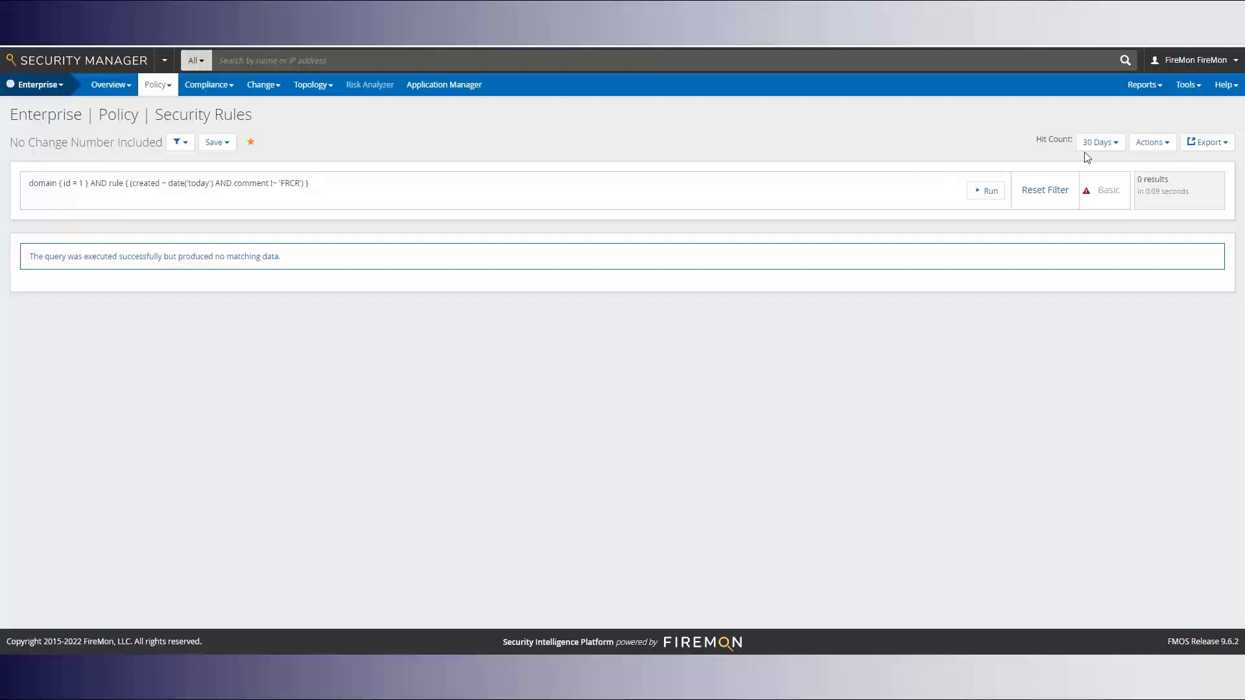
Create a control named No Change Number from the rule search, keeping severity 1 and the query, and save it
{"action": "left_click", "coordinate": [1150, 143]}
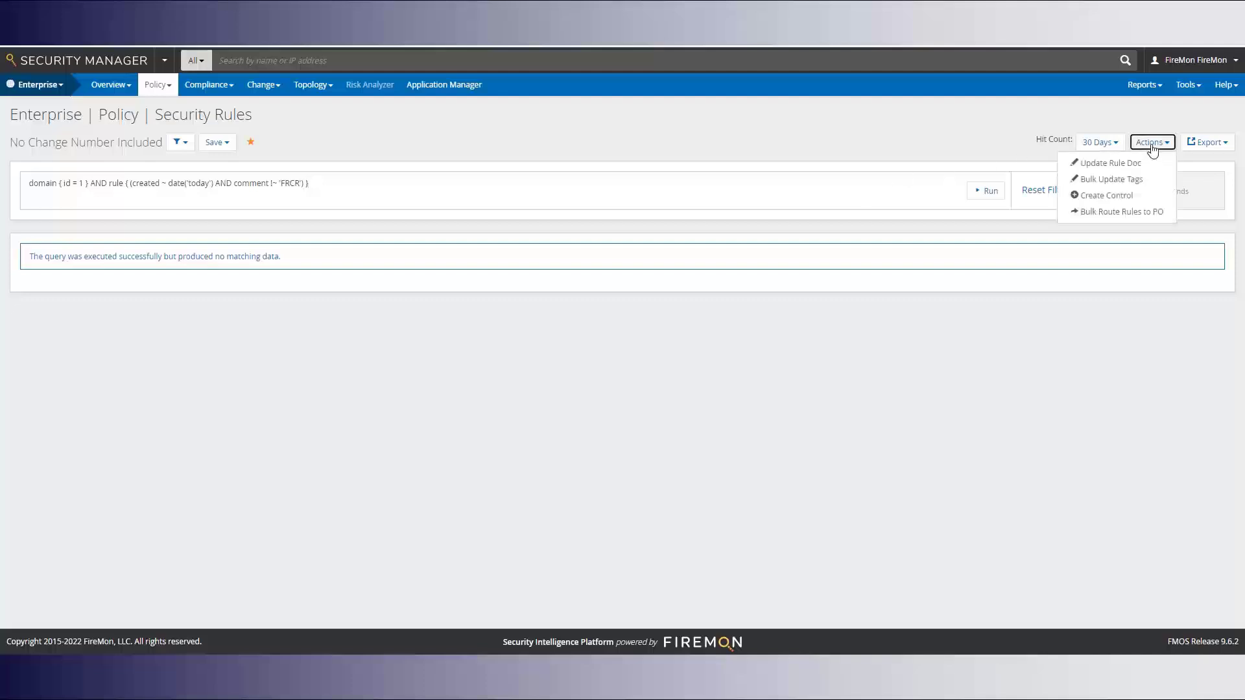
{"action": "left_click", "coordinate": [1104, 197]}
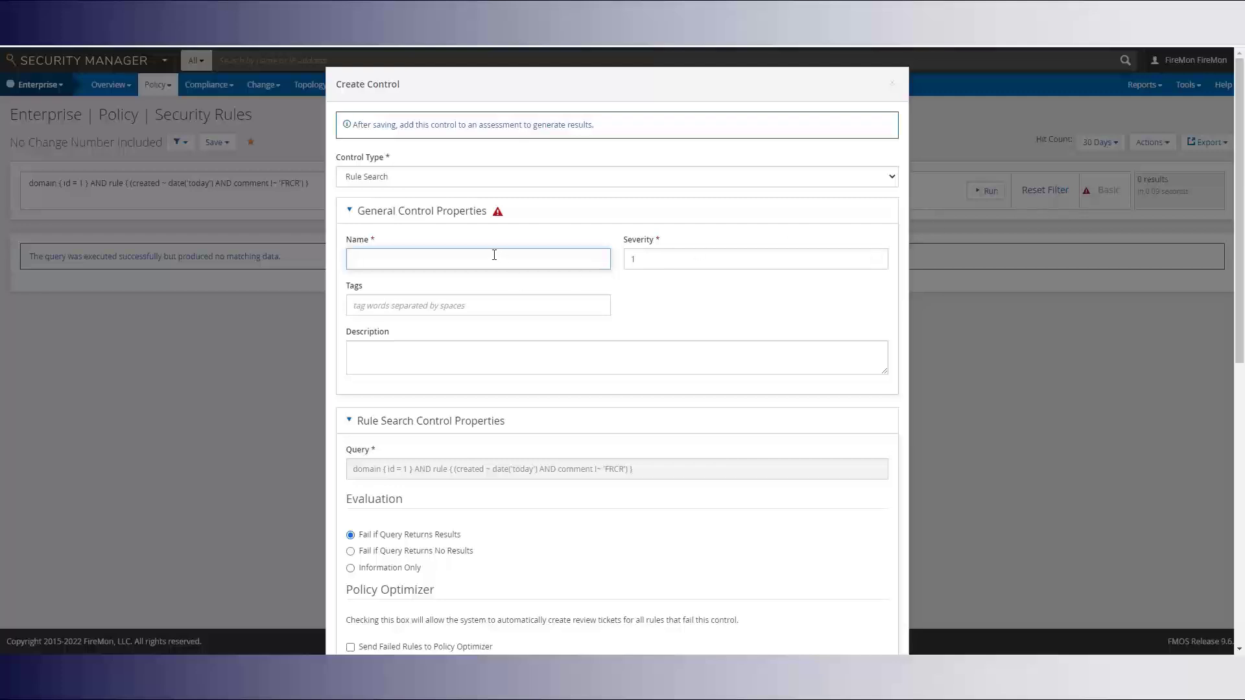
{"action": "left_click", "coordinate": [495, 255]}
{"action": "left_click", "coordinate": [460, 337]}
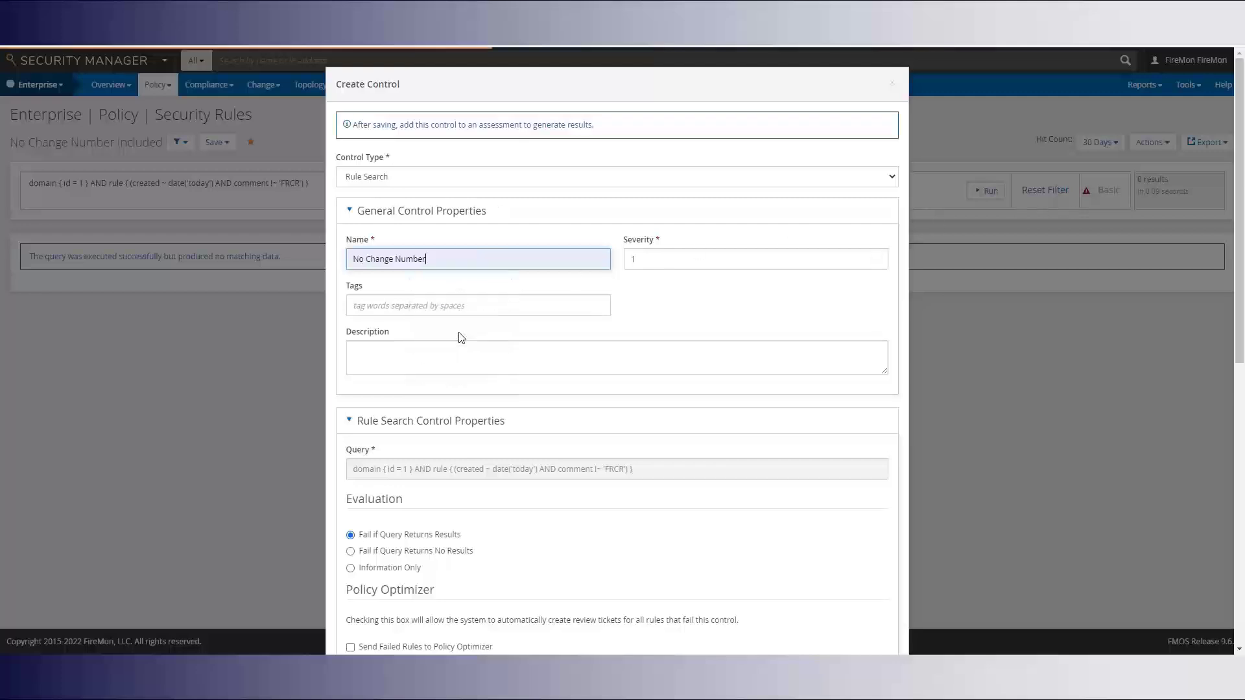
{"action": "double_click", "coordinate": [644, 259]}
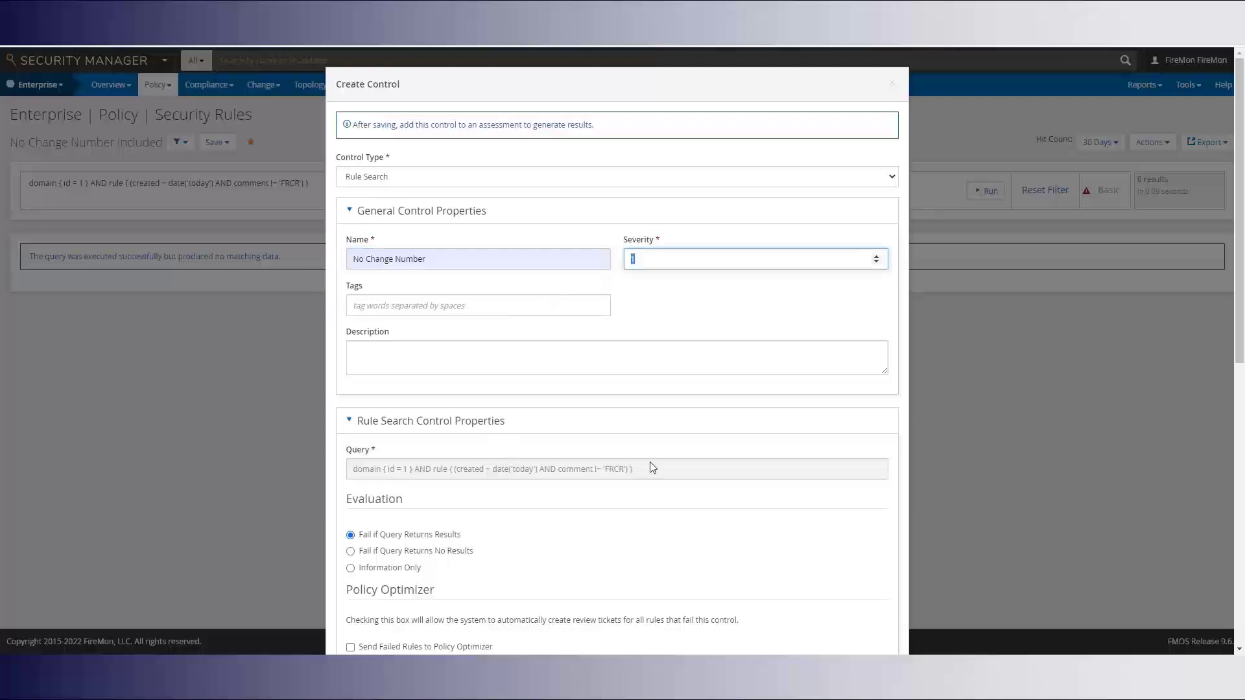
{"action": "left_click_drag", "start_coordinate": [638, 465], "coordinate": [341, 466]}
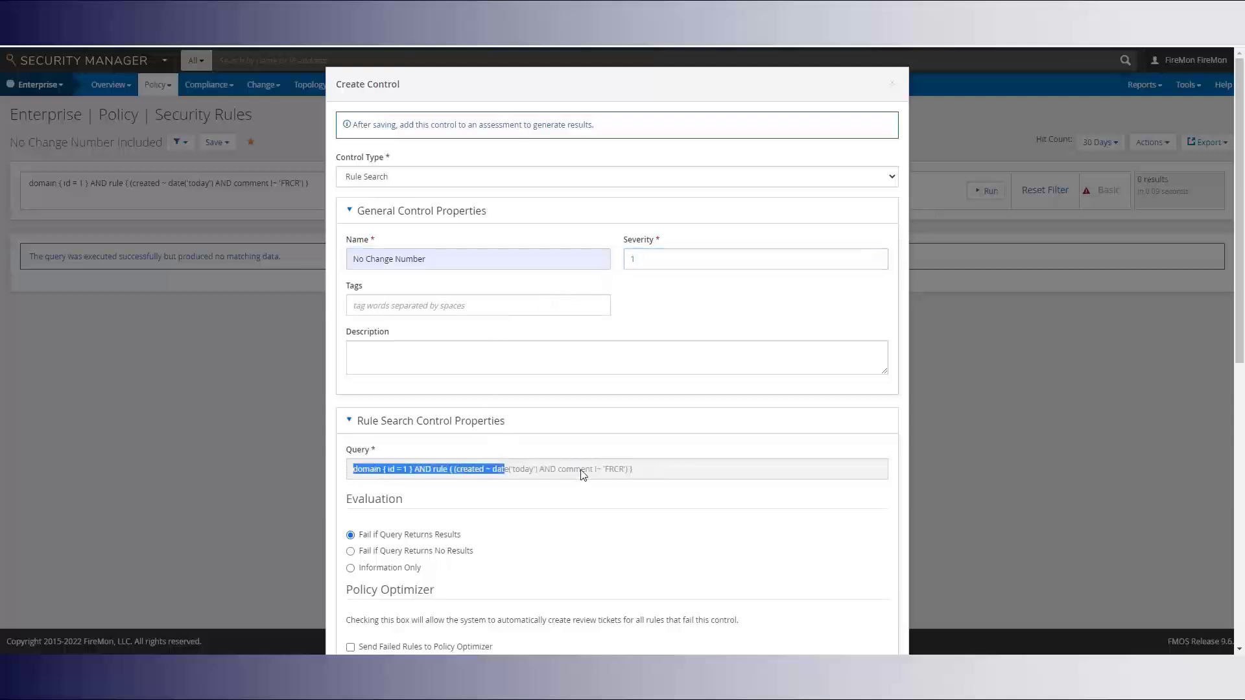
{"action": "scroll", "coordinate": [583, 476], "scroll_direction": "down", "scroll_amount": 4}
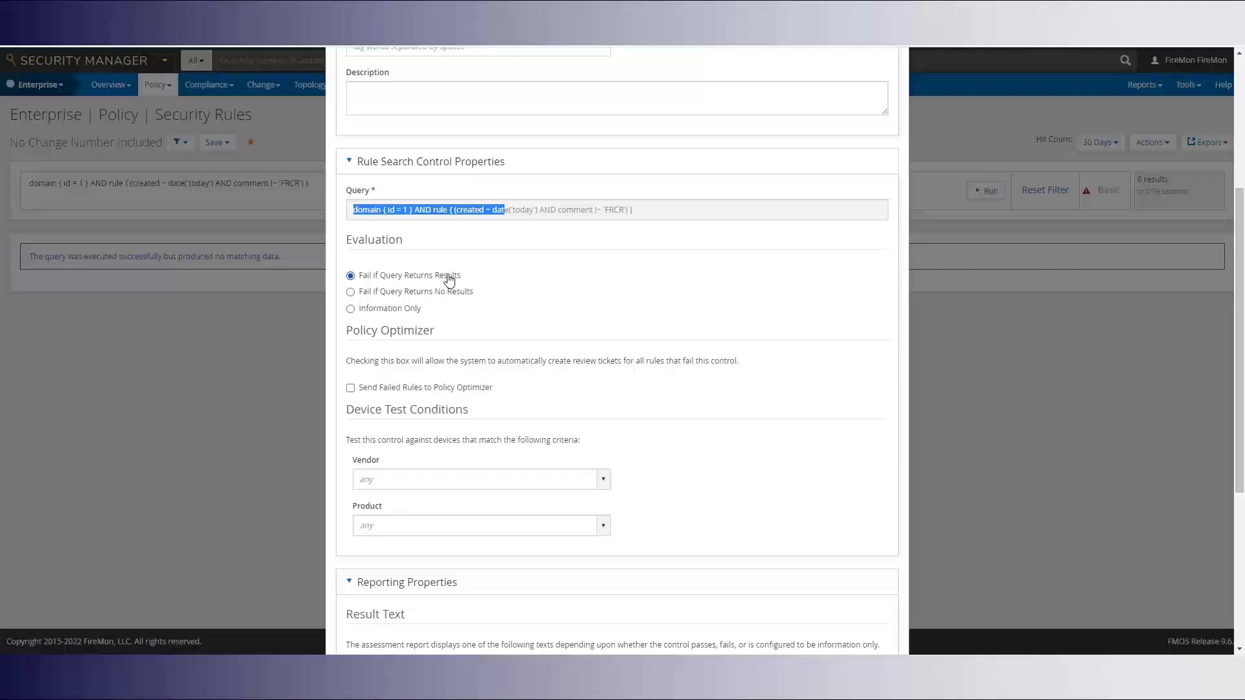
{"action": "scroll", "coordinate": [426, 378], "scroll_direction": "down", "scroll_amount": 5}
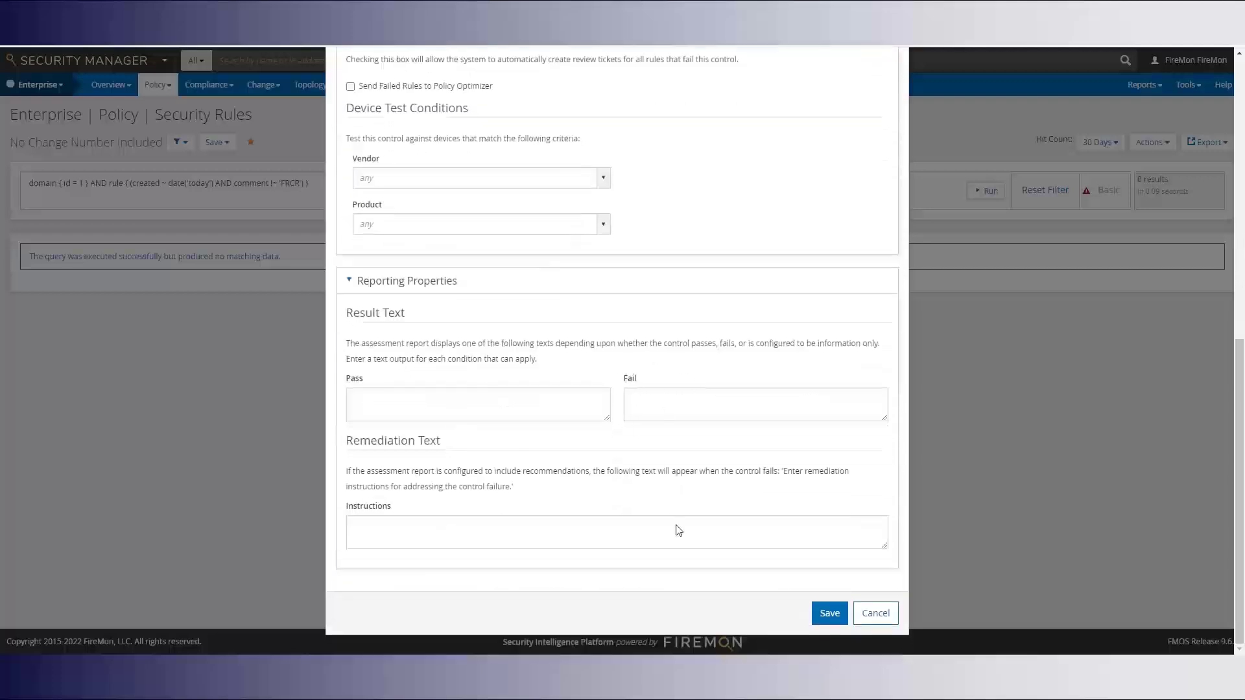
{"action": "left_click", "coordinate": [834, 616]}
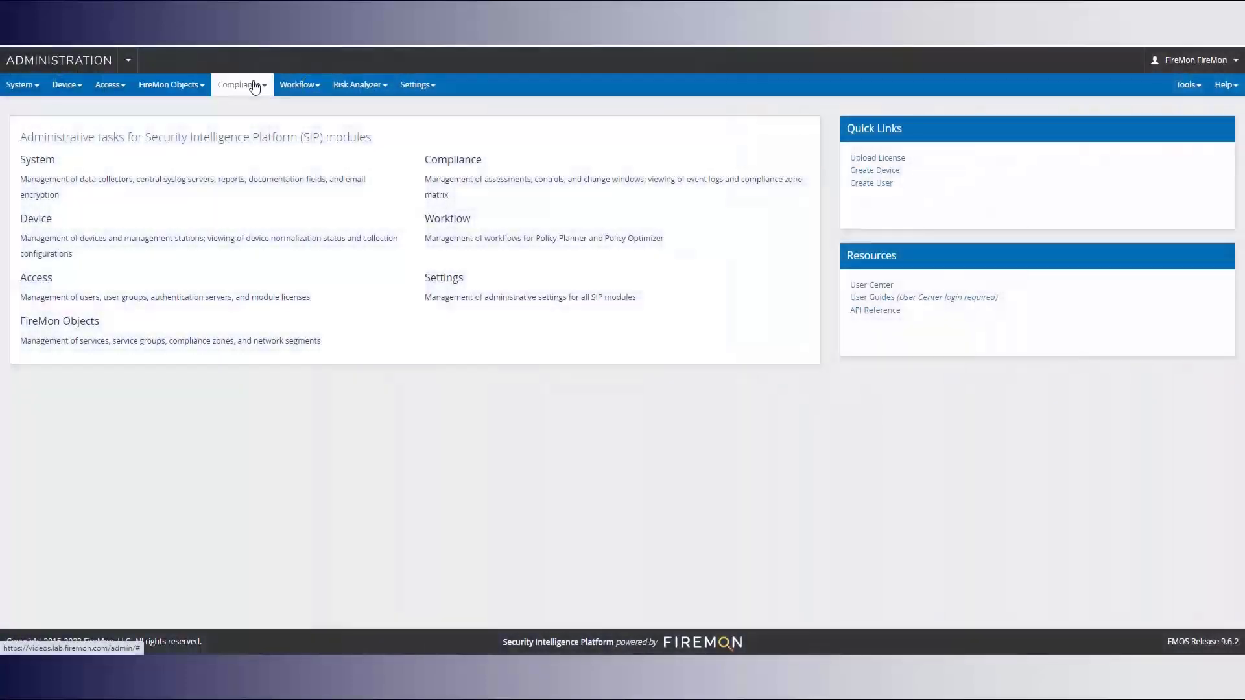
Go to Compliance > Assessments in Administration
{"action": "left_click", "coordinate": [247, 88]}
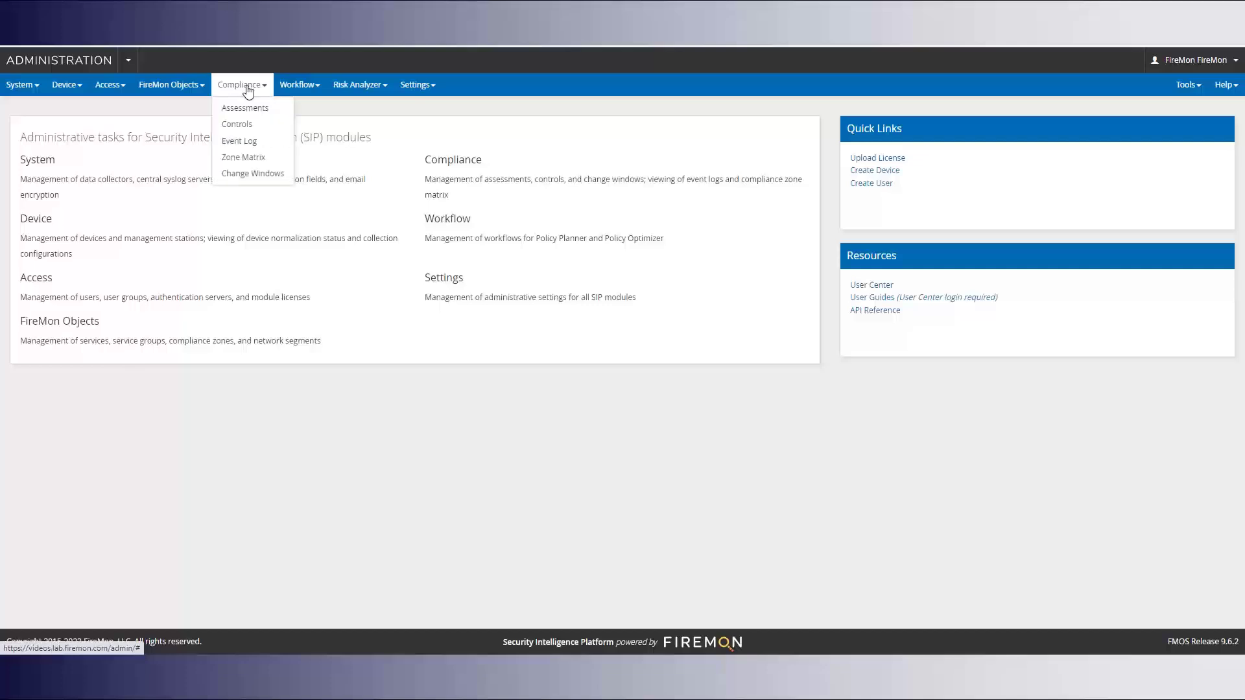
{"action": "left_click", "coordinate": [245, 109]}
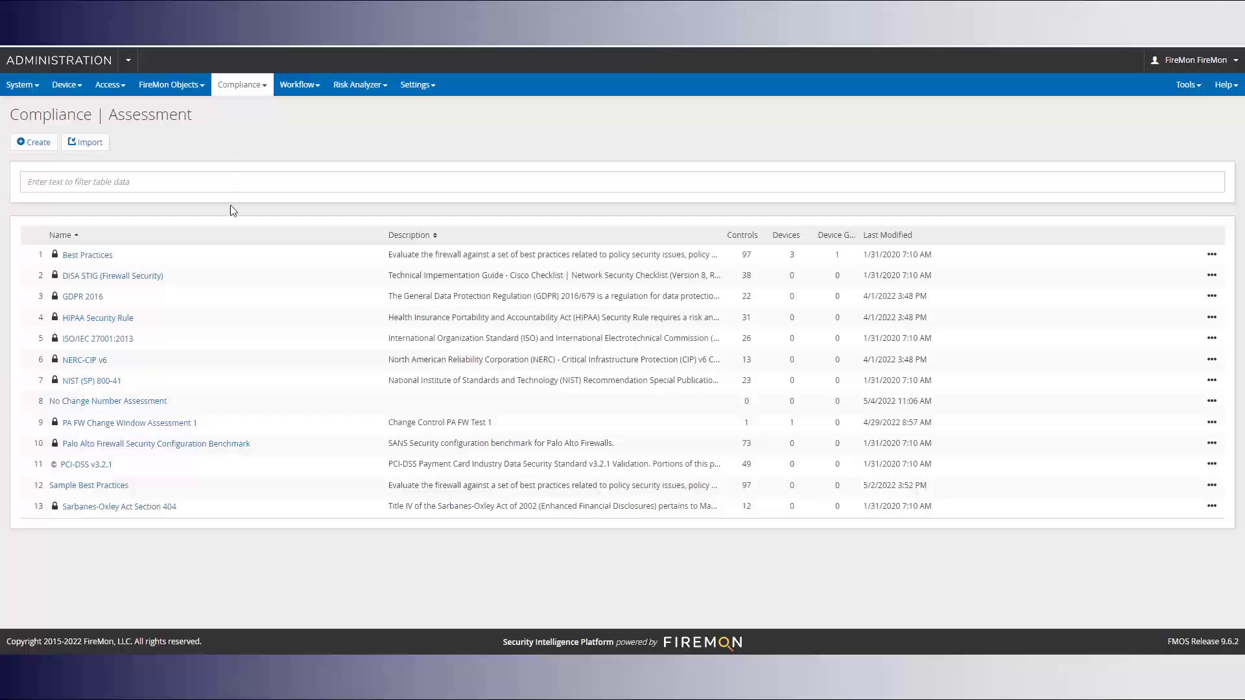
In No Change Number Assessment, add the No Change Number control to the NO CHANGE # section
{"action": "left_click", "coordinate": [134, 406]}
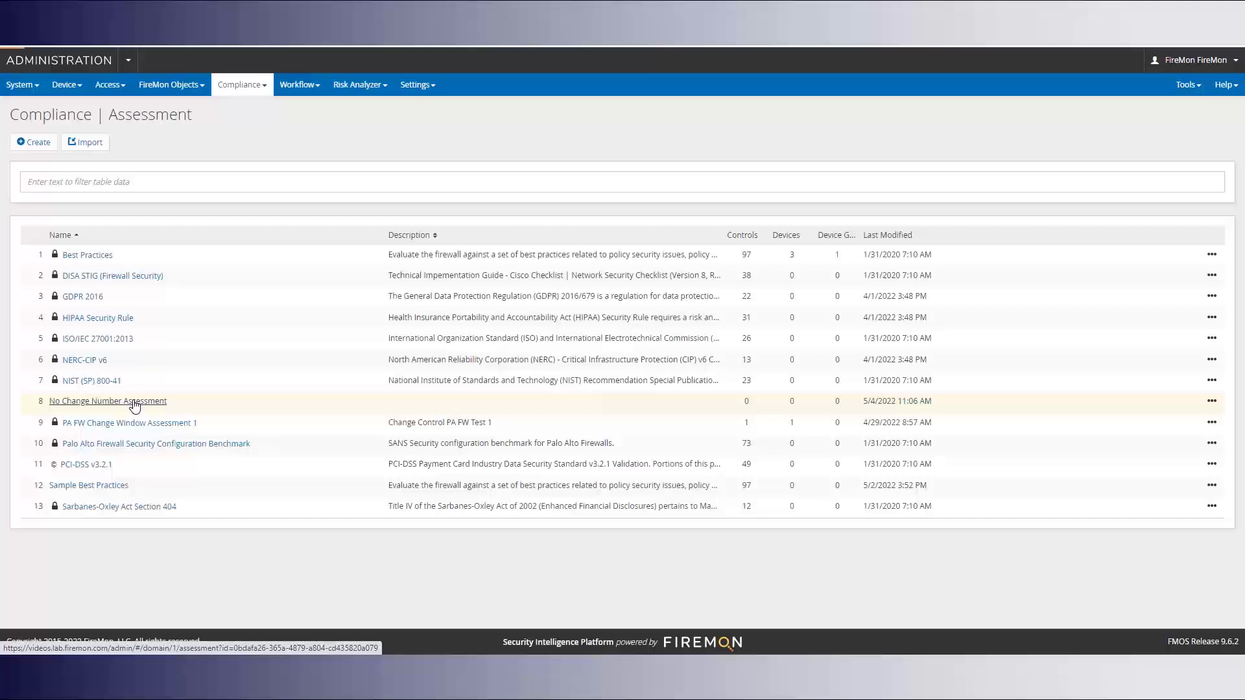
{"action": "left_click", "coordinate": [65, 350]}
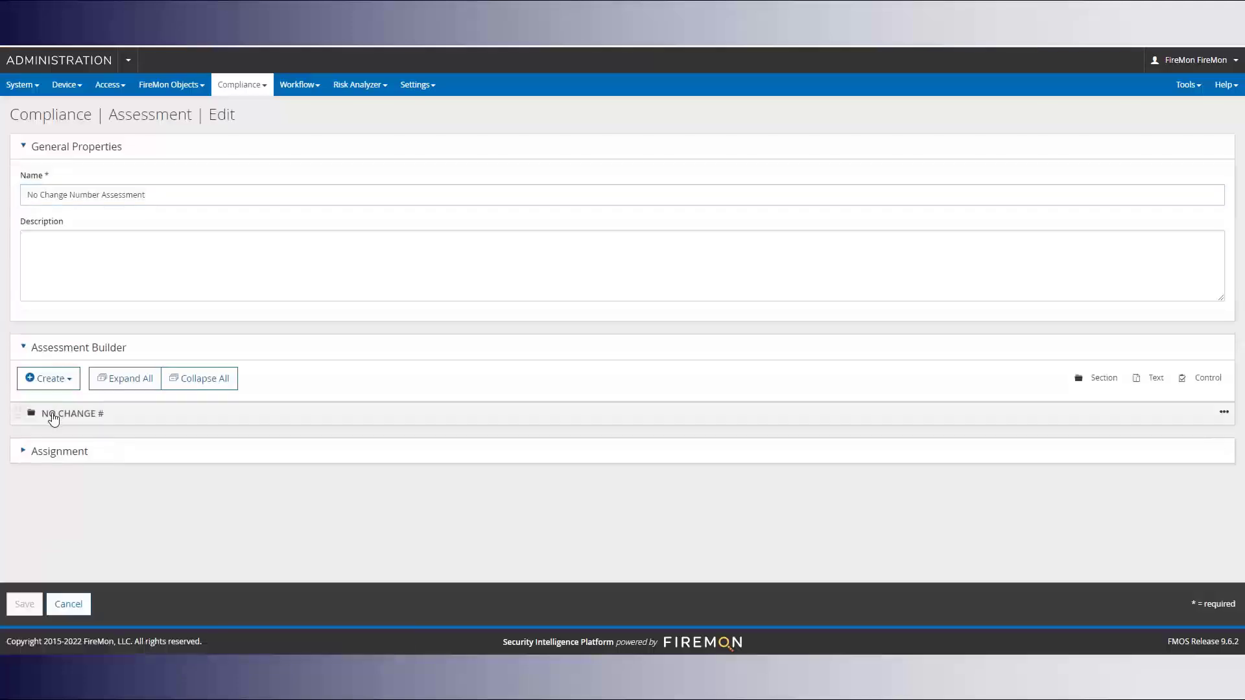
{"action": "left_click", "coordinate": [1224, 412]}
{"action": "left_click", "coordinate": [1188, 439]}
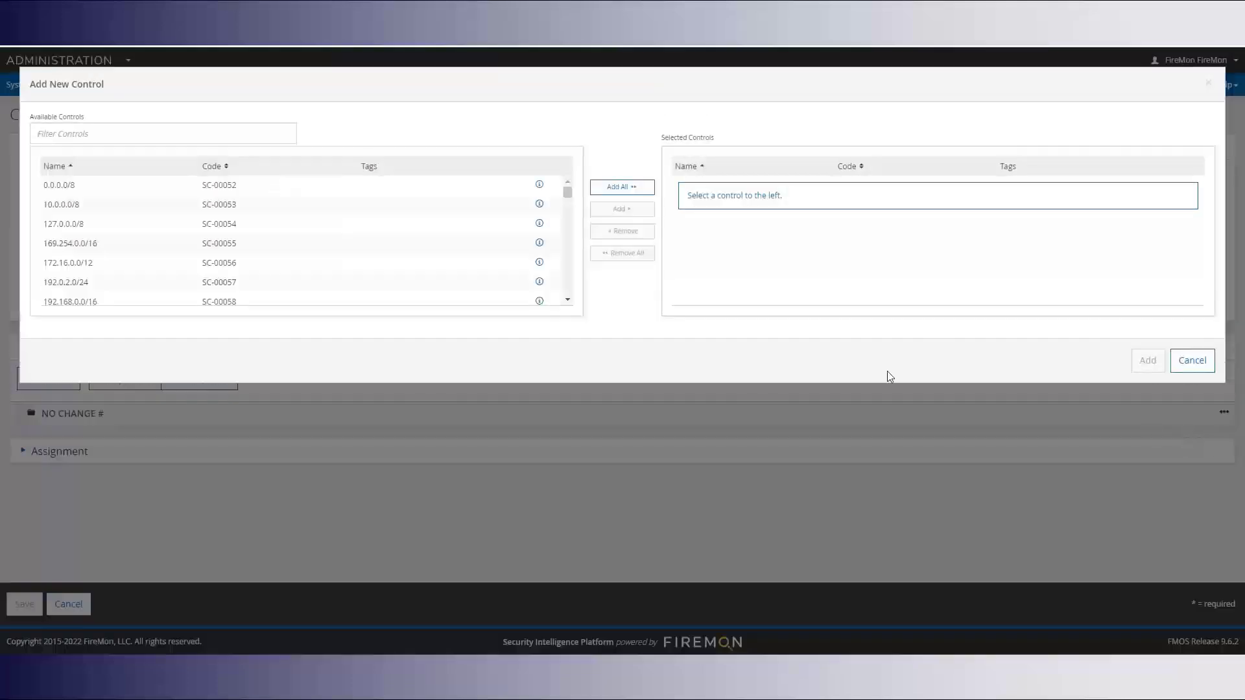
{"action": "left_click", "coordinate": [105, 134]}
{"action": "type", "text": "ud-"}
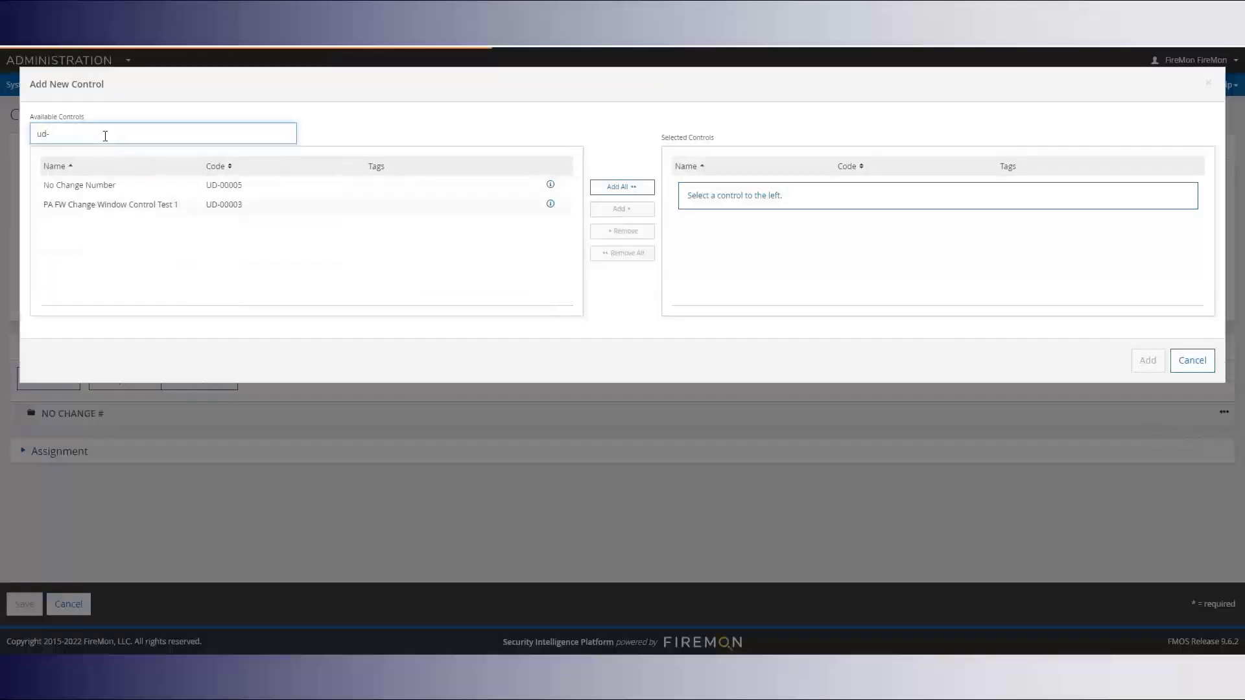
{"action": "left_click", "coordinate": [87, 187]}
{"action": "left_click", "coordinate": [613, 208]}
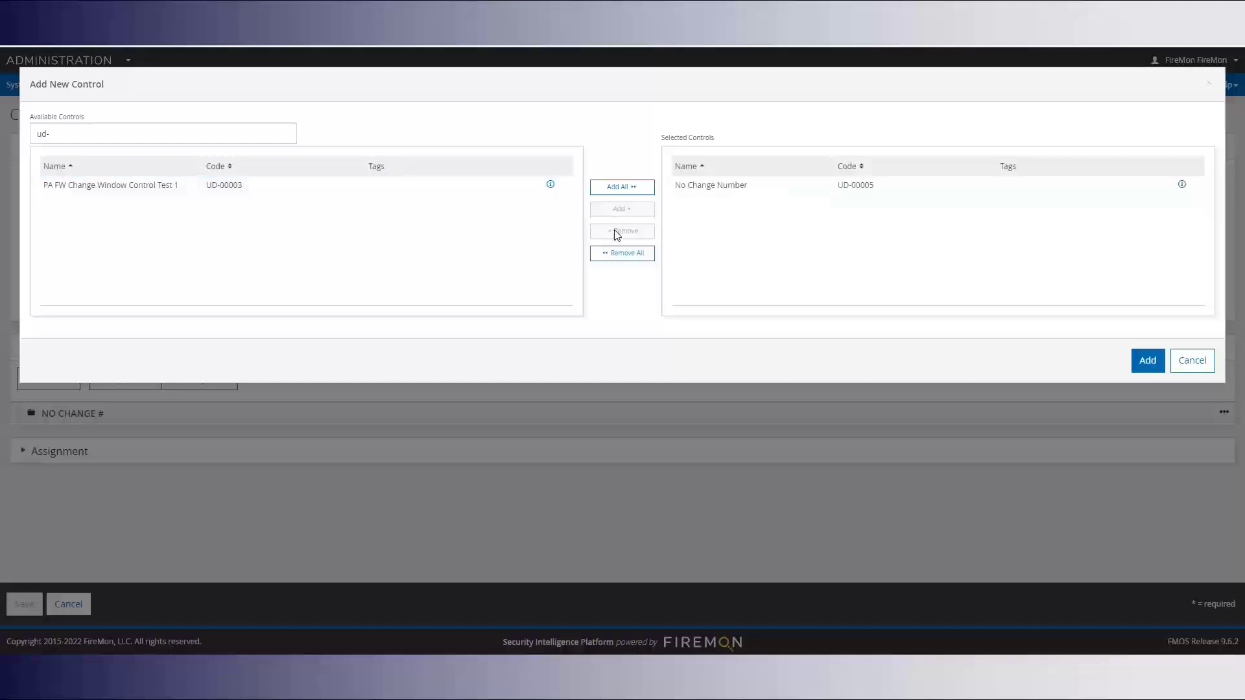
{"action": "left_click", "coordinate": [1146, 361]}
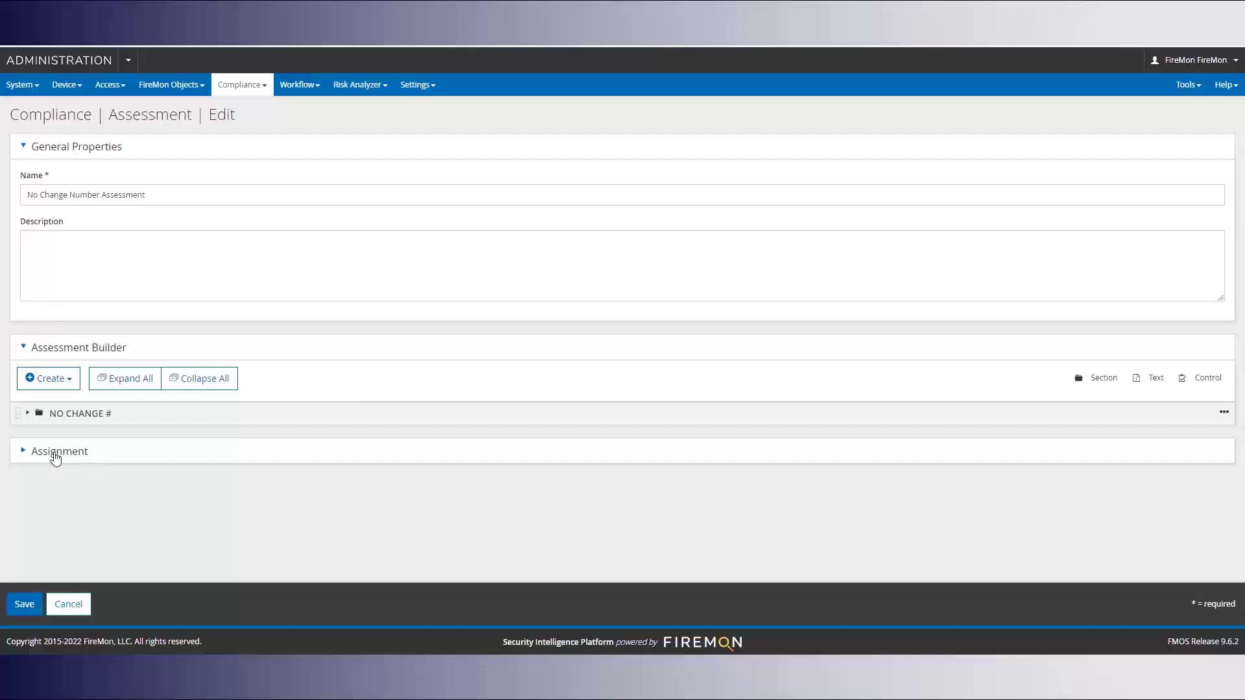
Assign device Palo FW 2 and save, confirming 1 control and 1 device
{"action": "left_click", "coordinate": [56, 454]}
{"action": "scroll", "coordinate": [264, 436], "scroll_direction": "down", "scroll_amount": 7}
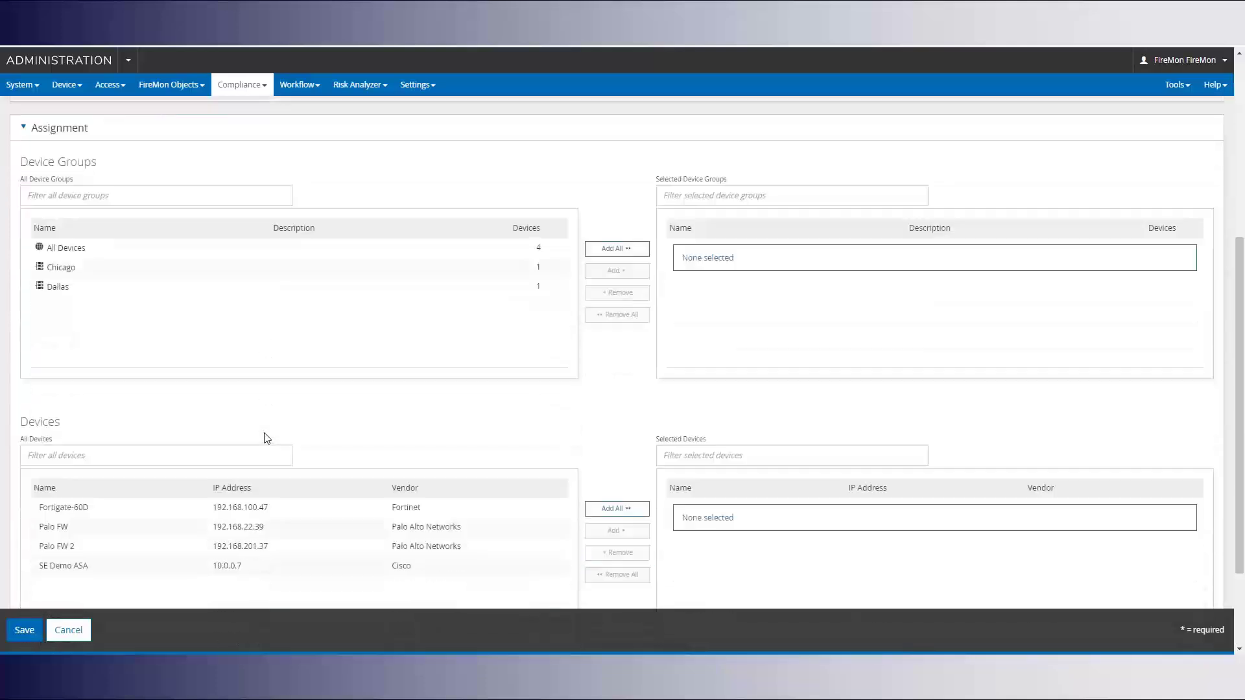
{"action": "left_click", "coordinate": [68, 423]}
{"action": "left_click", "coordinate": [610, 407]}
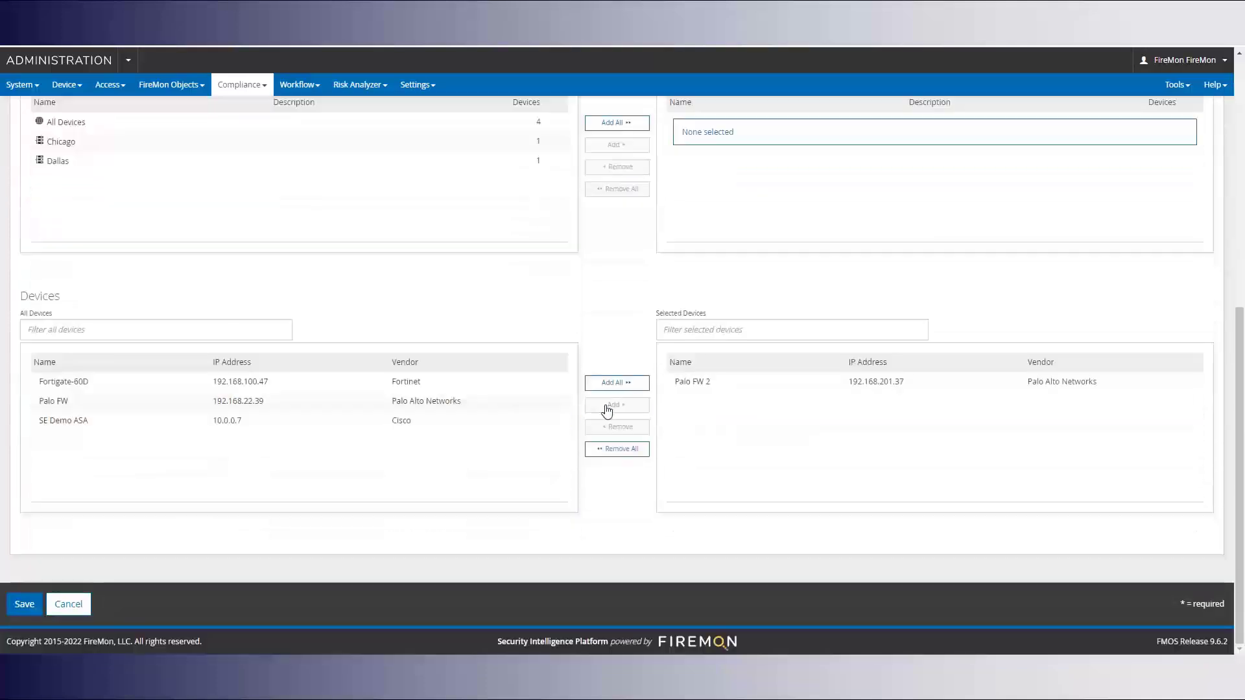
{"action": "left_click", "coordinate": [24, 604]}
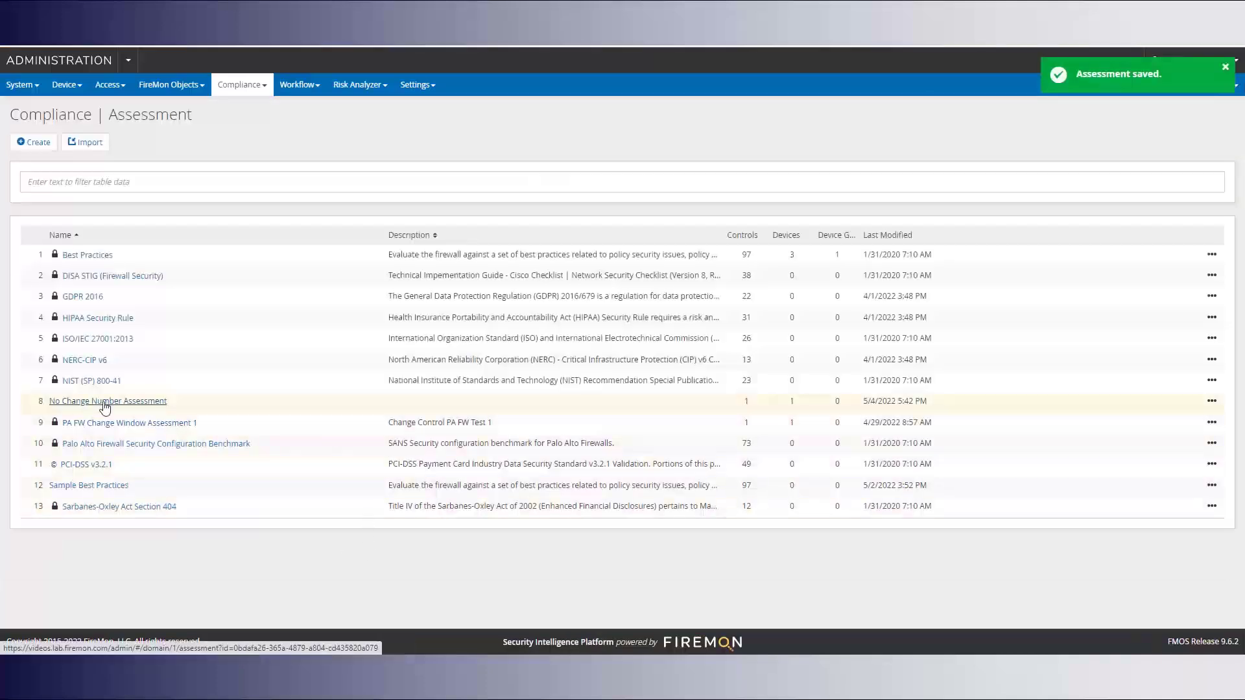
{"action": "double_click", "coordinate": [749, 402]}
{"action": "double_click", "coordinate": [792, 401]}
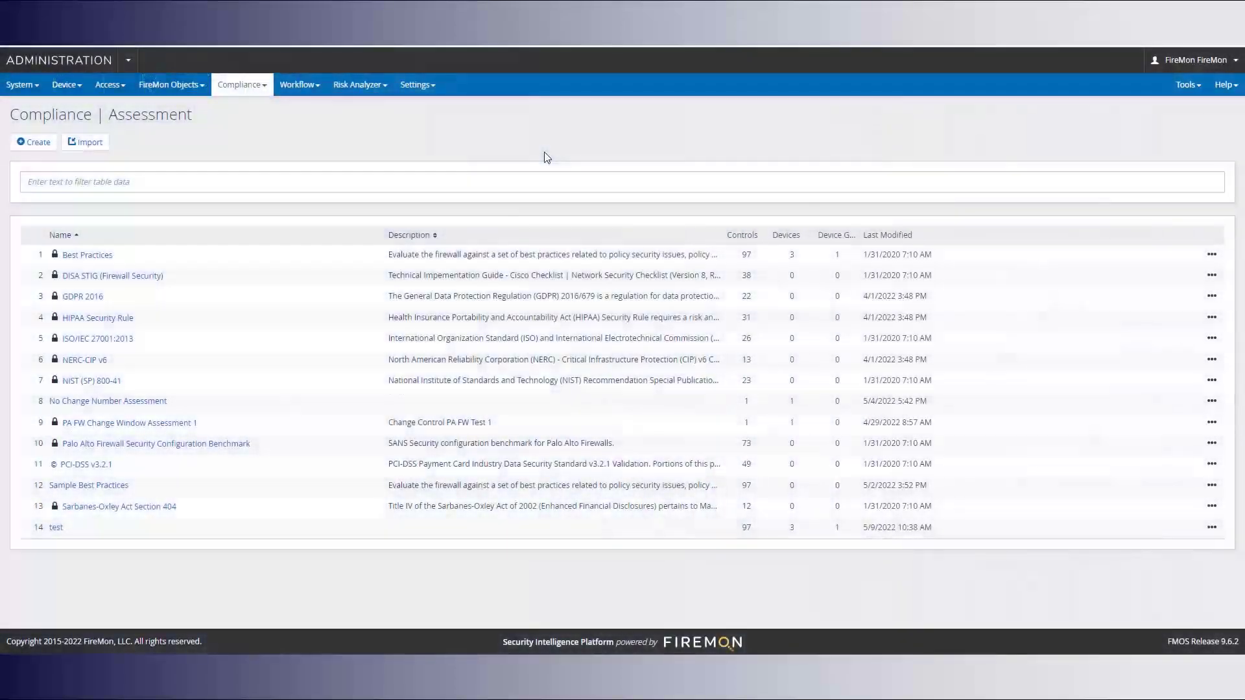
Go to the scheduled reports page and look over the available report types
{"action": "left_click", "coordinate": [36, 91]}
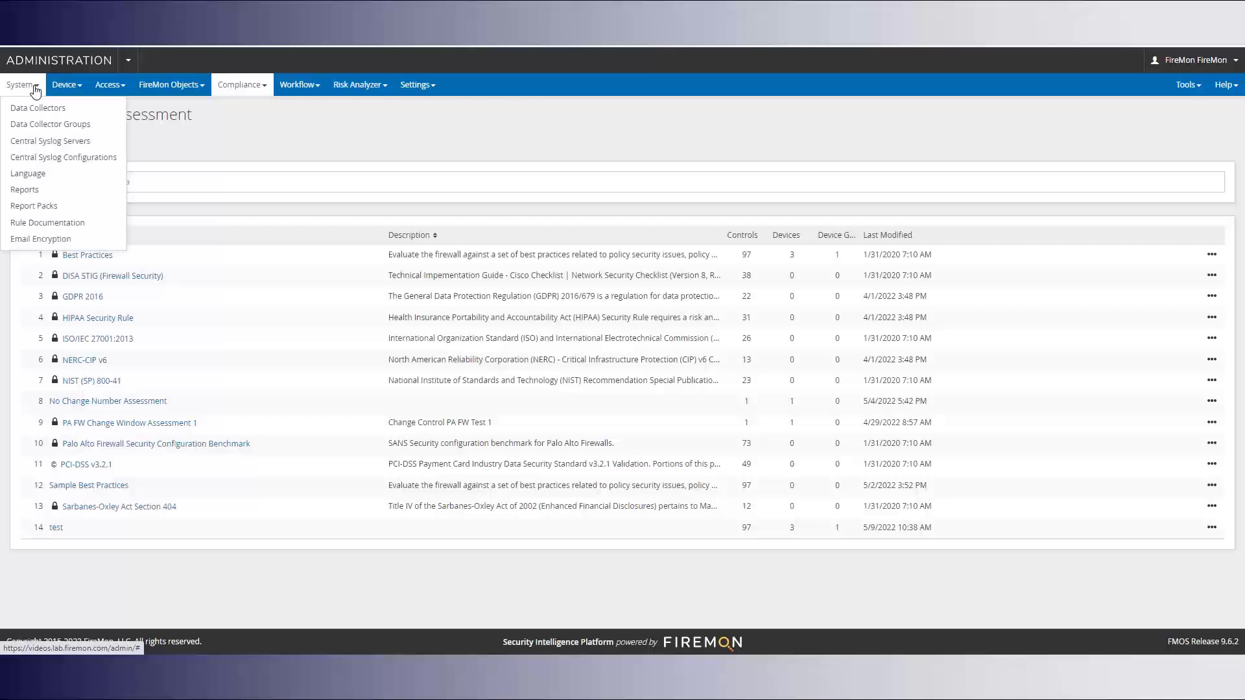
{"action": "left_click", "coordinate": [27, 190]}
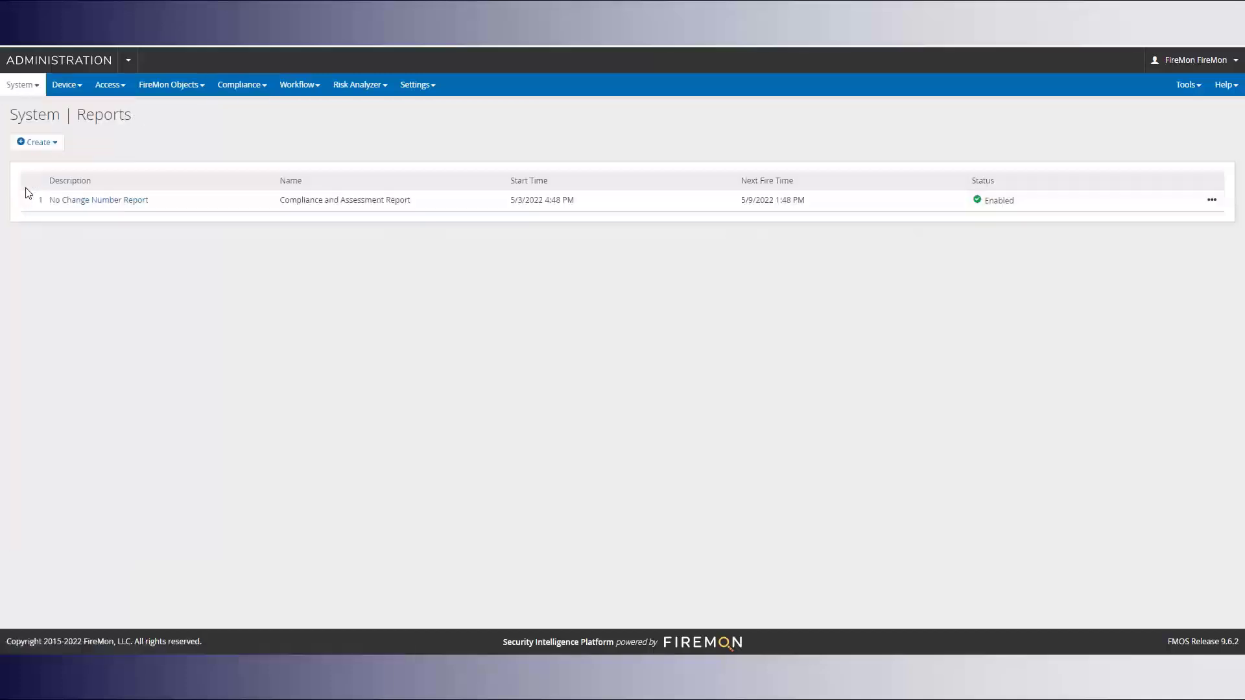
{"action": "left_click", "coordinate": [37, 143]}
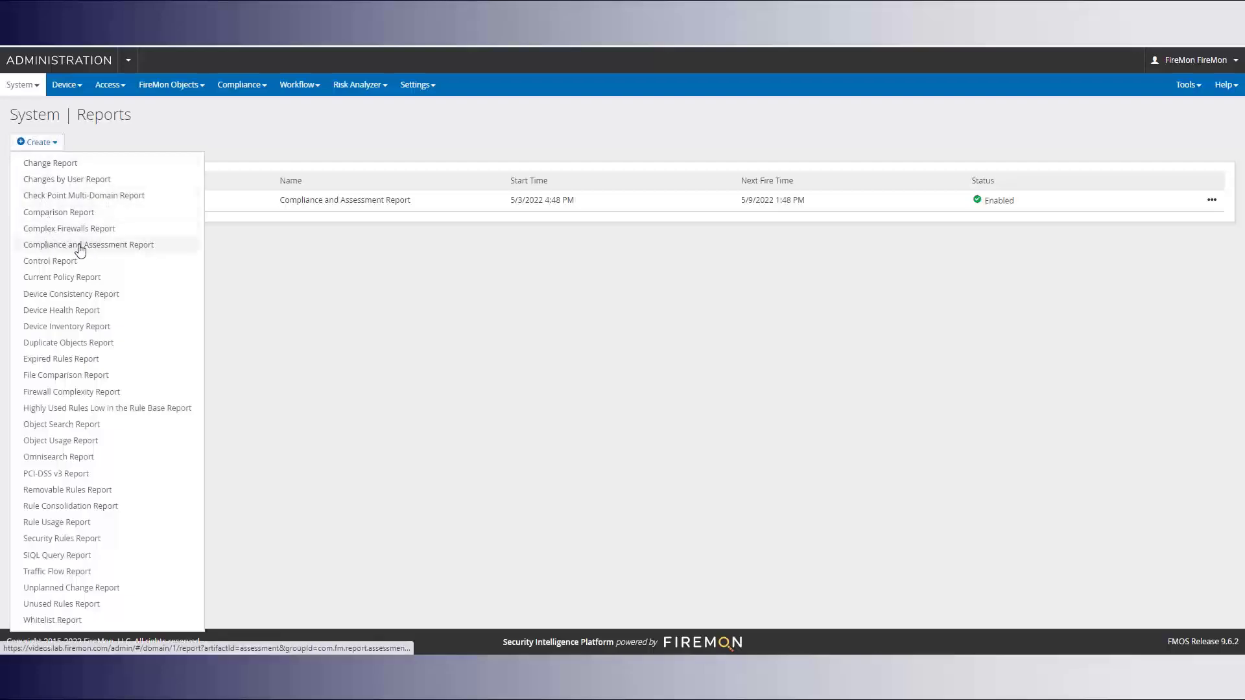
{"action": "left_click", "coordinate": [271, 266]}
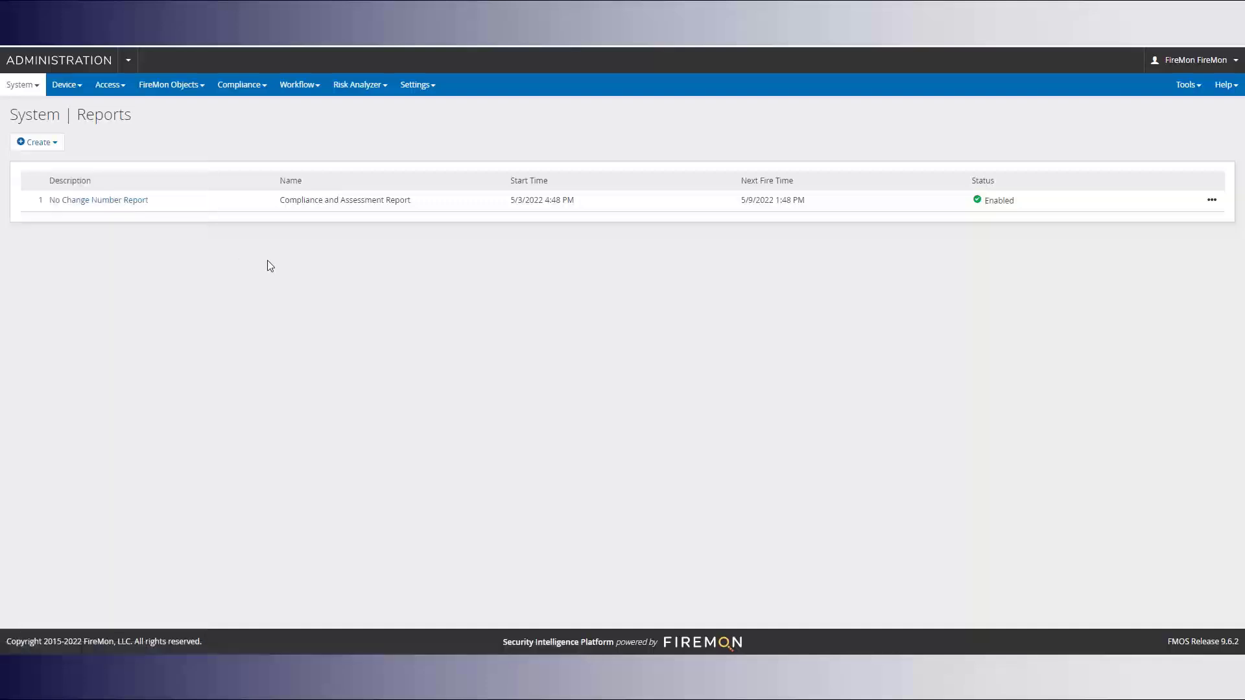
Open the No Change Number Report, review its assessment selection, and expand its Options
{"action": "left_click", "coordinate": [99, 201]}
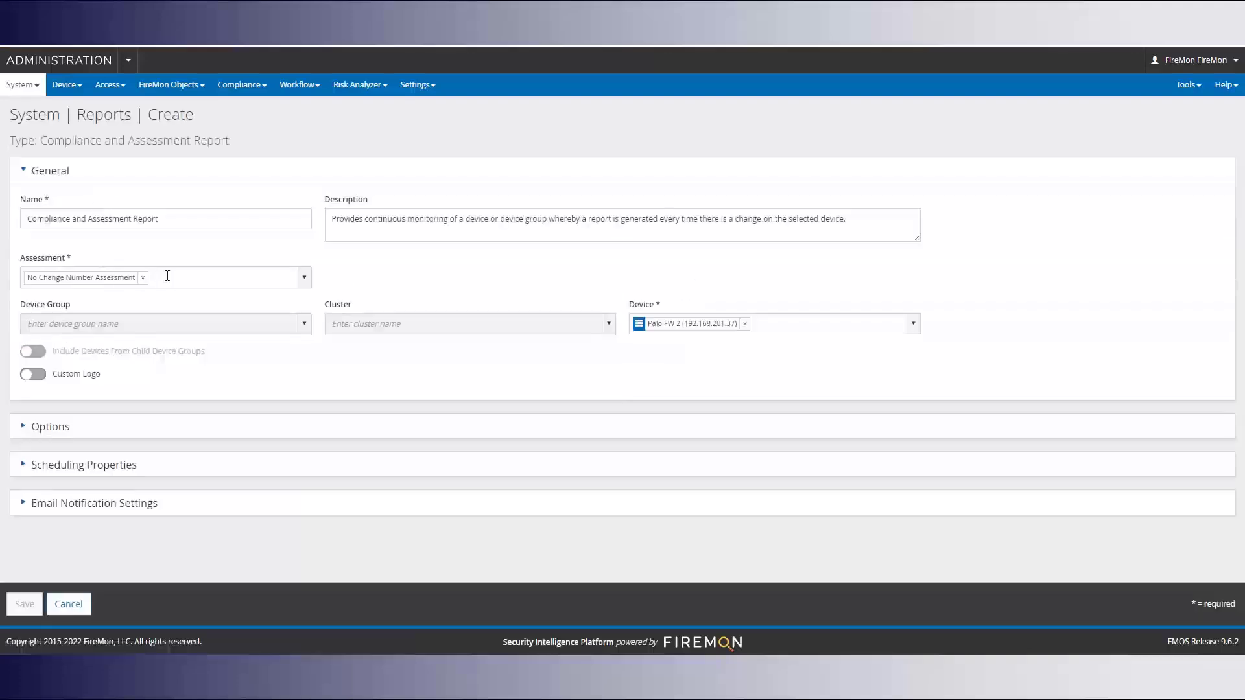
{"action": "left_click", "coordinate": [304, 277]}
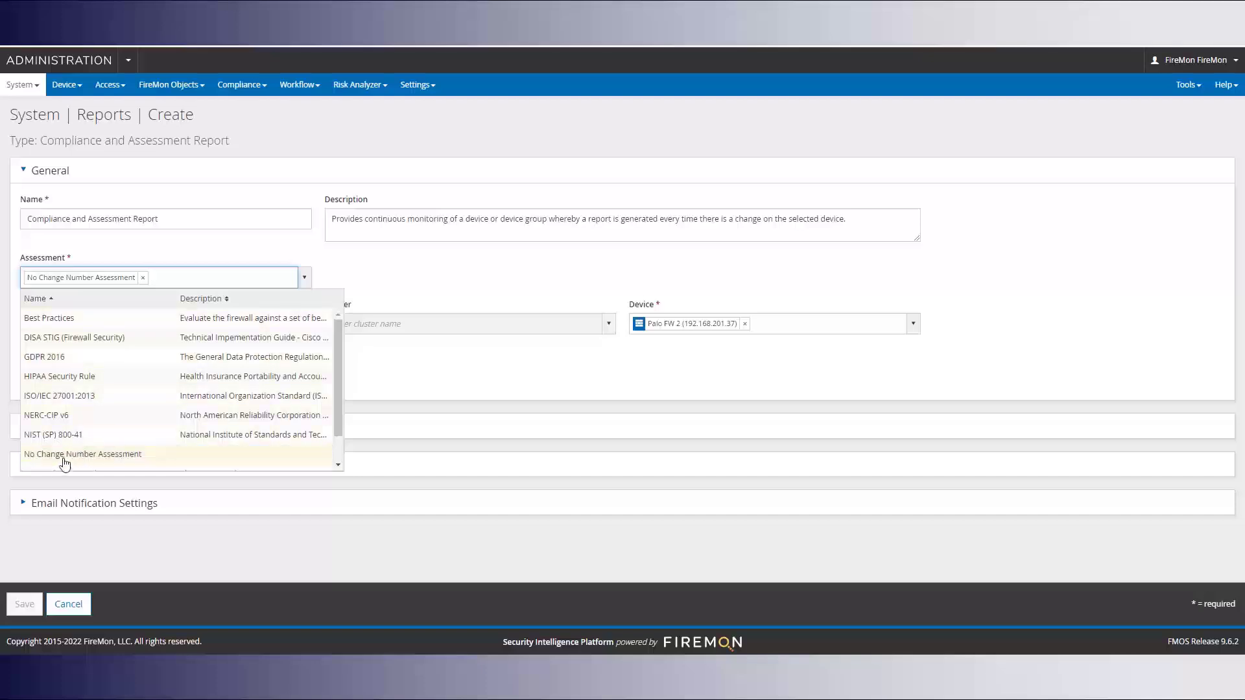
{"action": "left_click", "coordinate": [356, 276]}
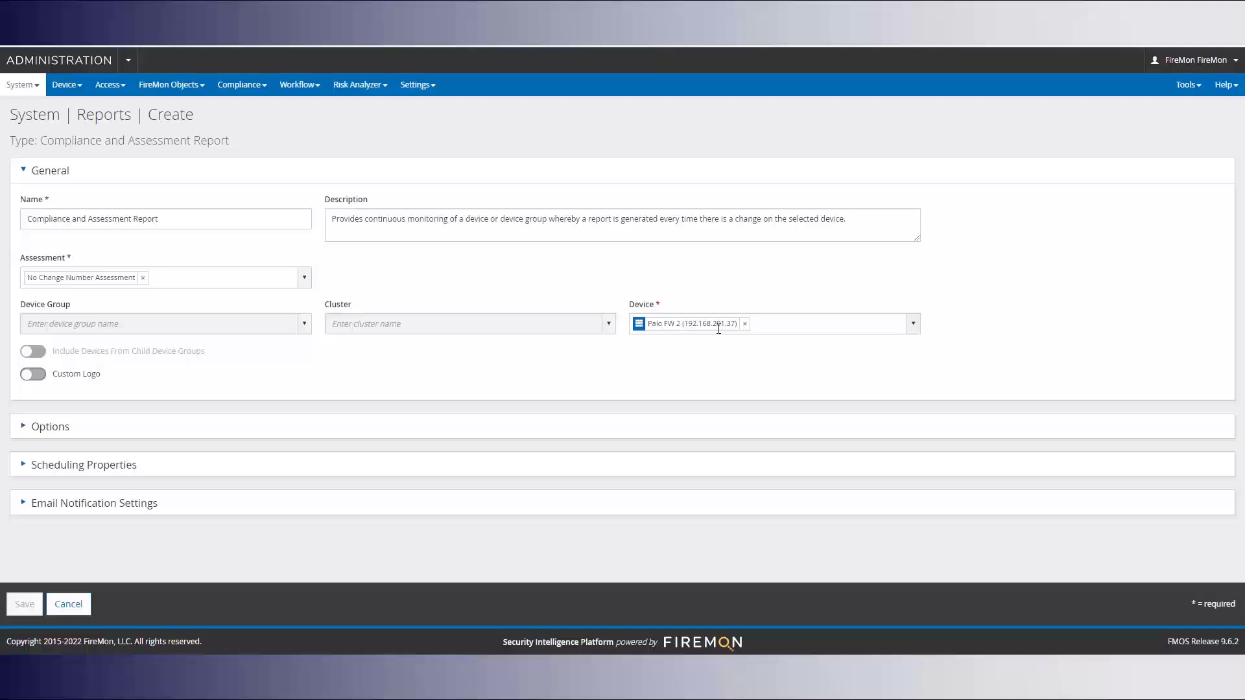
{"action": "left_click", "coordinate": [48, 434]}
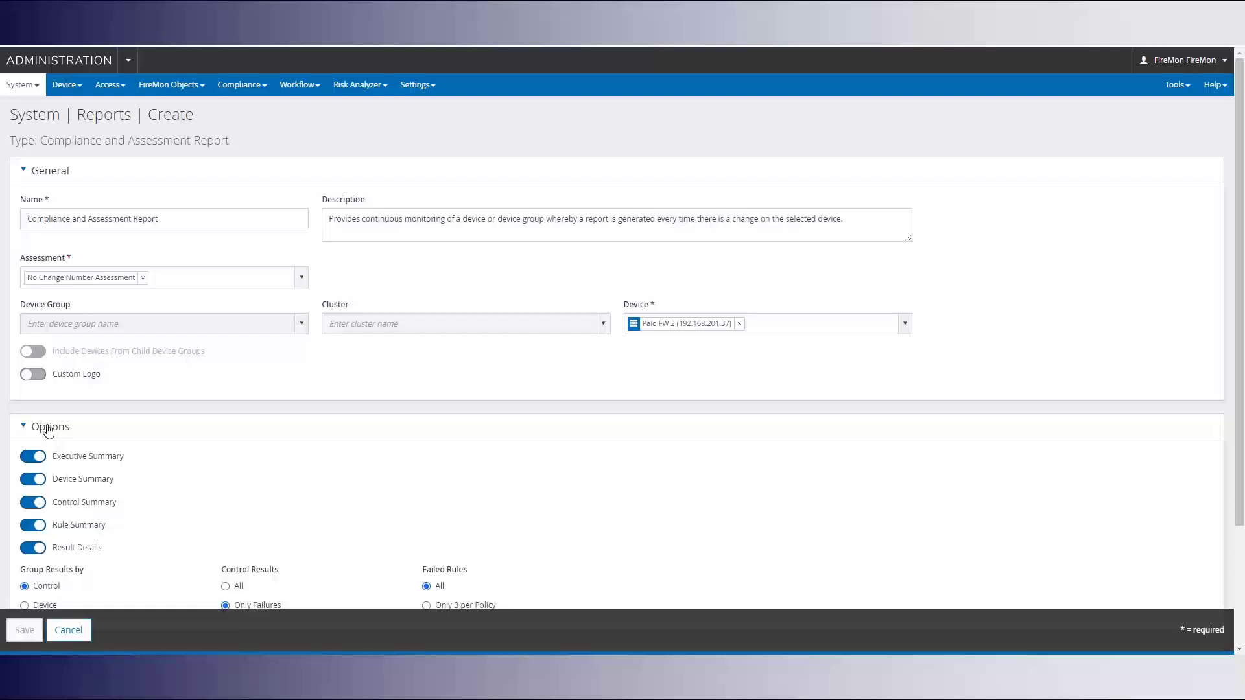
{"action": "scroll", "coordinate": [49, 429], "scroll_direction": "down", "scroll_amount": 2}
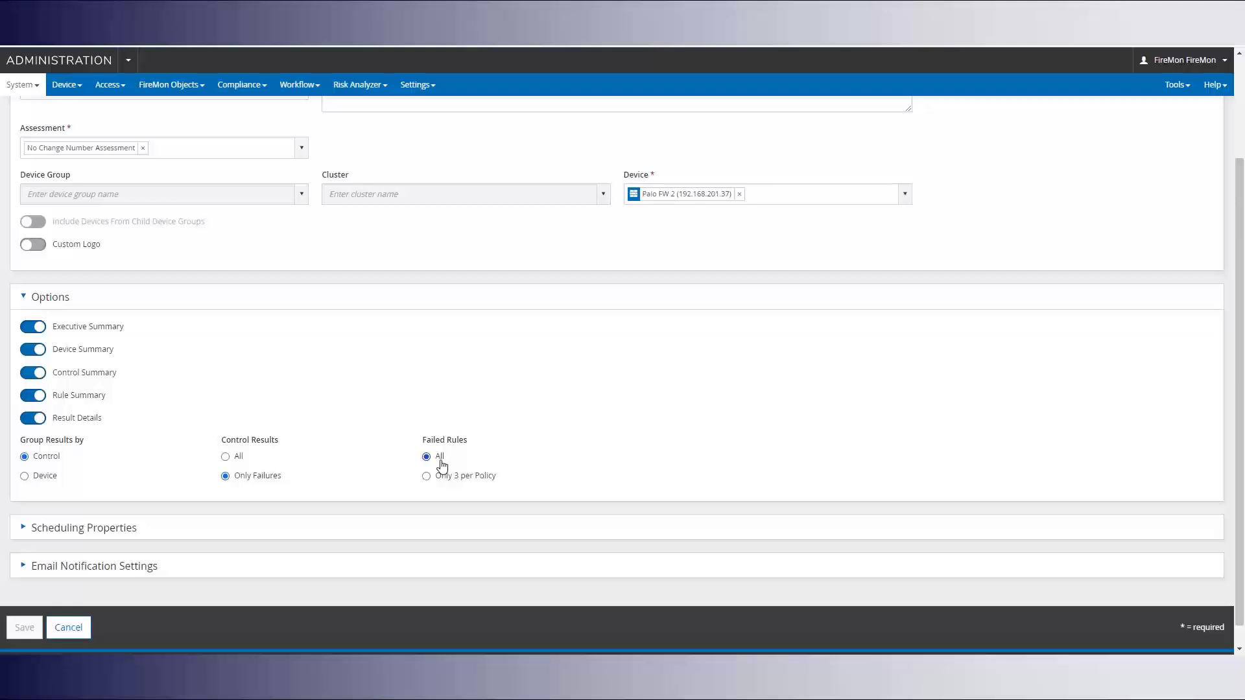
{"action": "scroll", "coordinate": [349, 458], "scroll_direction": "down", "scroll_amount": 1}
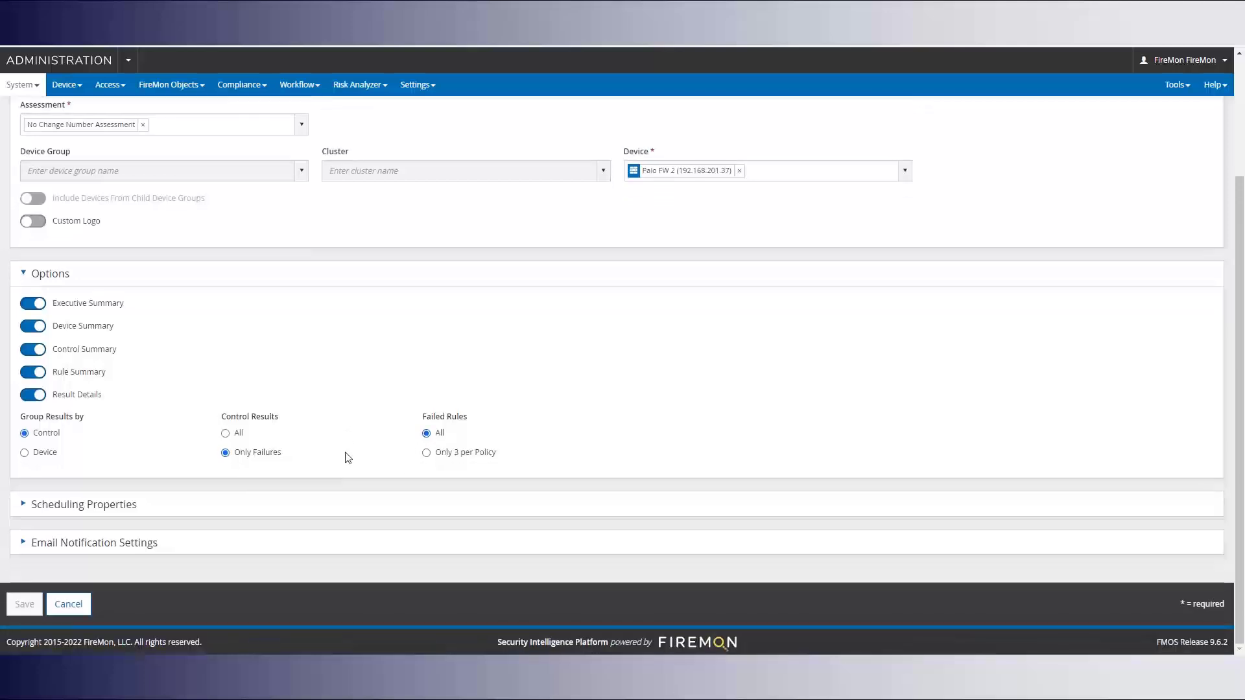
Keep the report's recurrence set to On Device Change under Scheduling Properties
{"action": "left_click", "coordinate": [59, 505]}
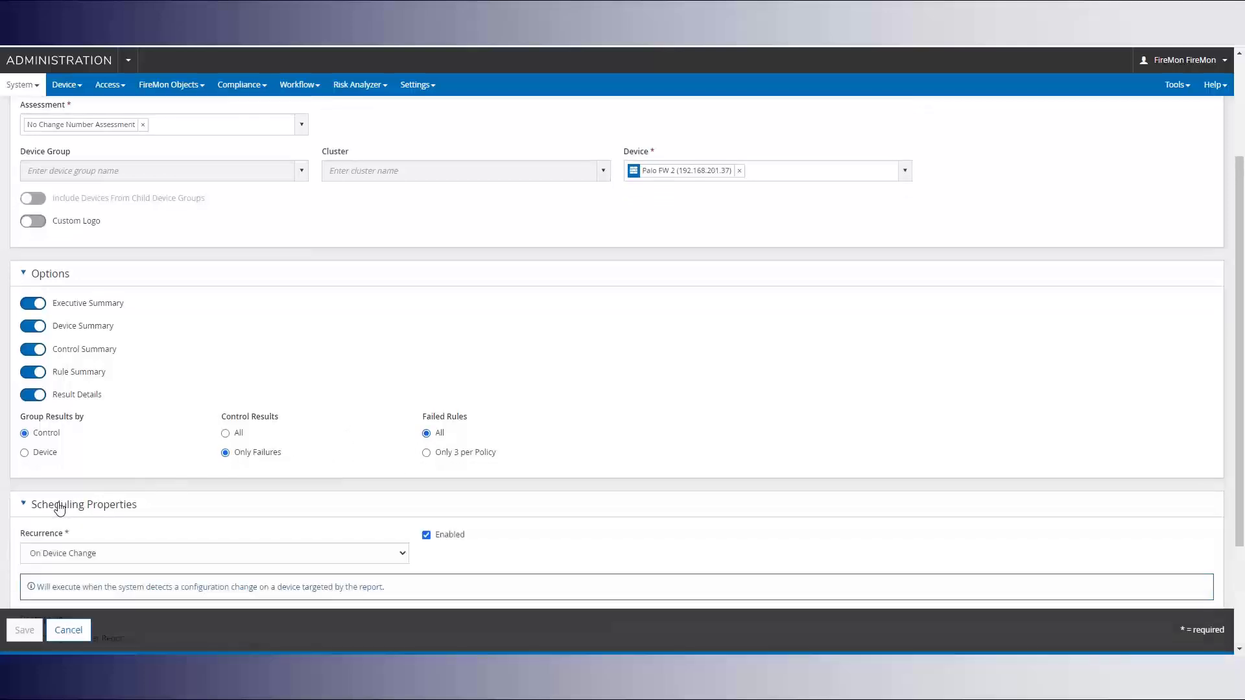
{"action": "scroll", "coordinate": [117, 473], "scroll_direction": "down", "scroll_amount": 3}
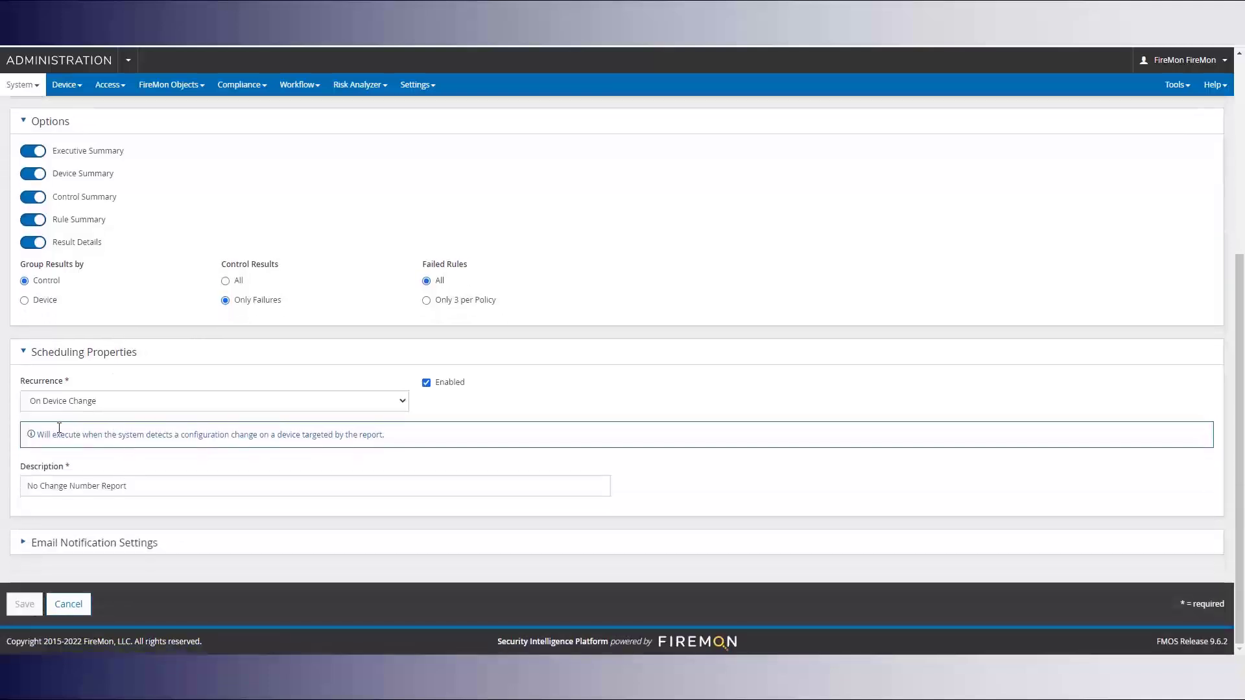
{"action": "left_click", "coordinate": [407, 401]}
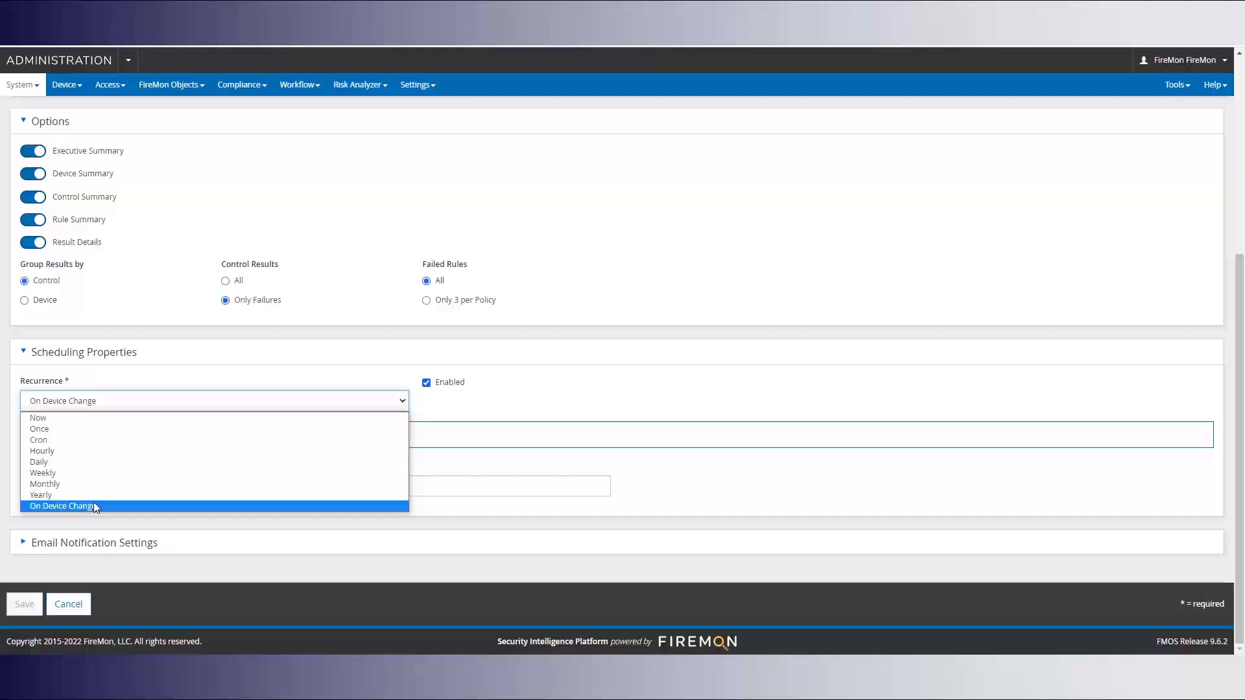
{"action": "left_click", "coordinate": [446, 402]}
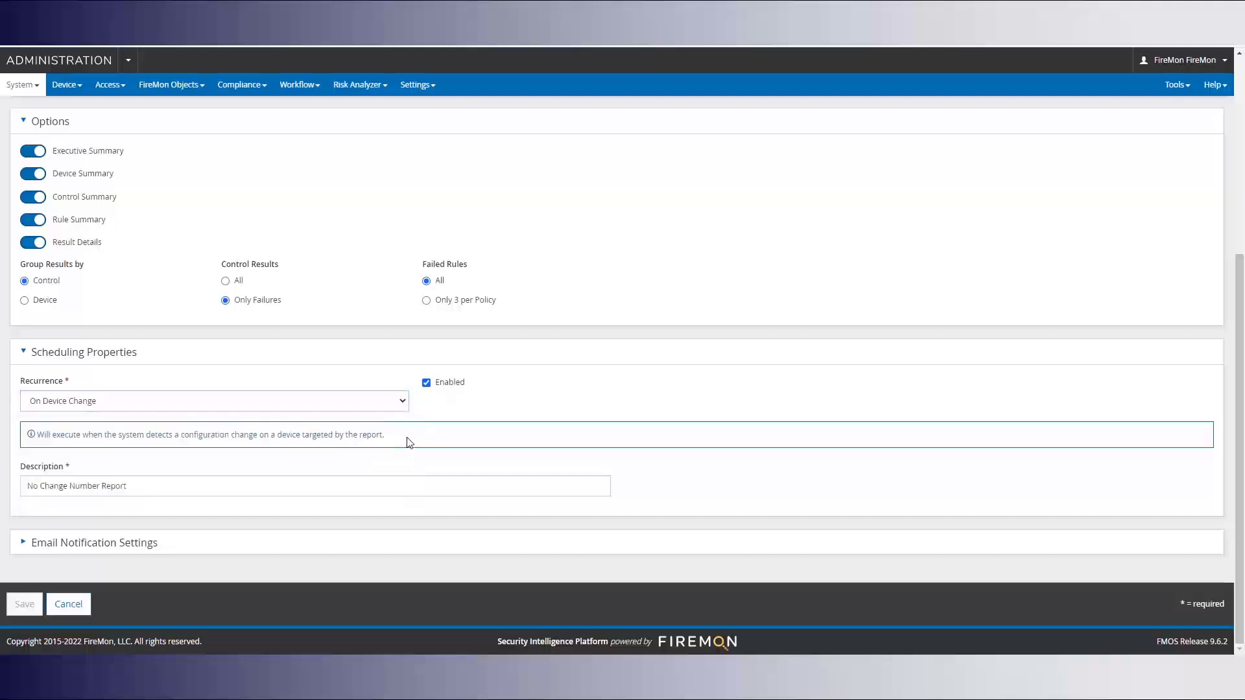
{"action": "left_click_drag", "start_coordinate": [145, 488], "coordinate": [22, 488]}
{"action": "left_click", "coordinate": [133, 515]}
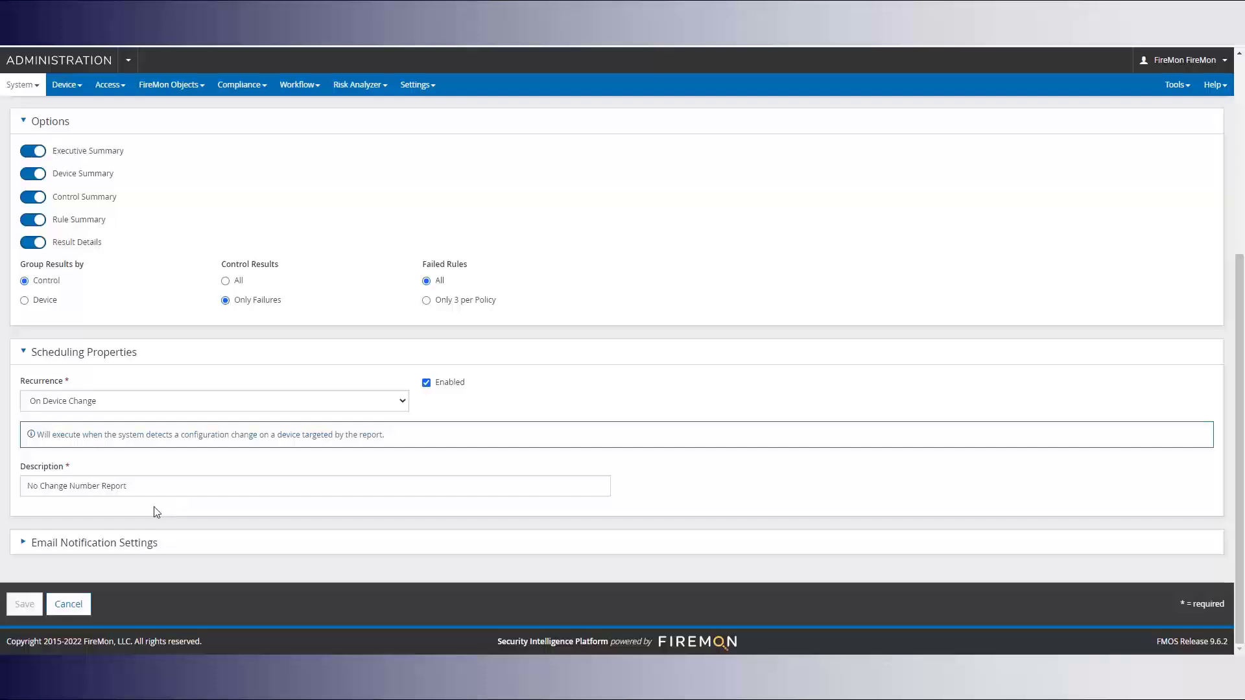
Add an extra address in Additional Email Addresses under Email Notification Settings and save the report
{"action": "left_click", "coordinate": [105, 549]}
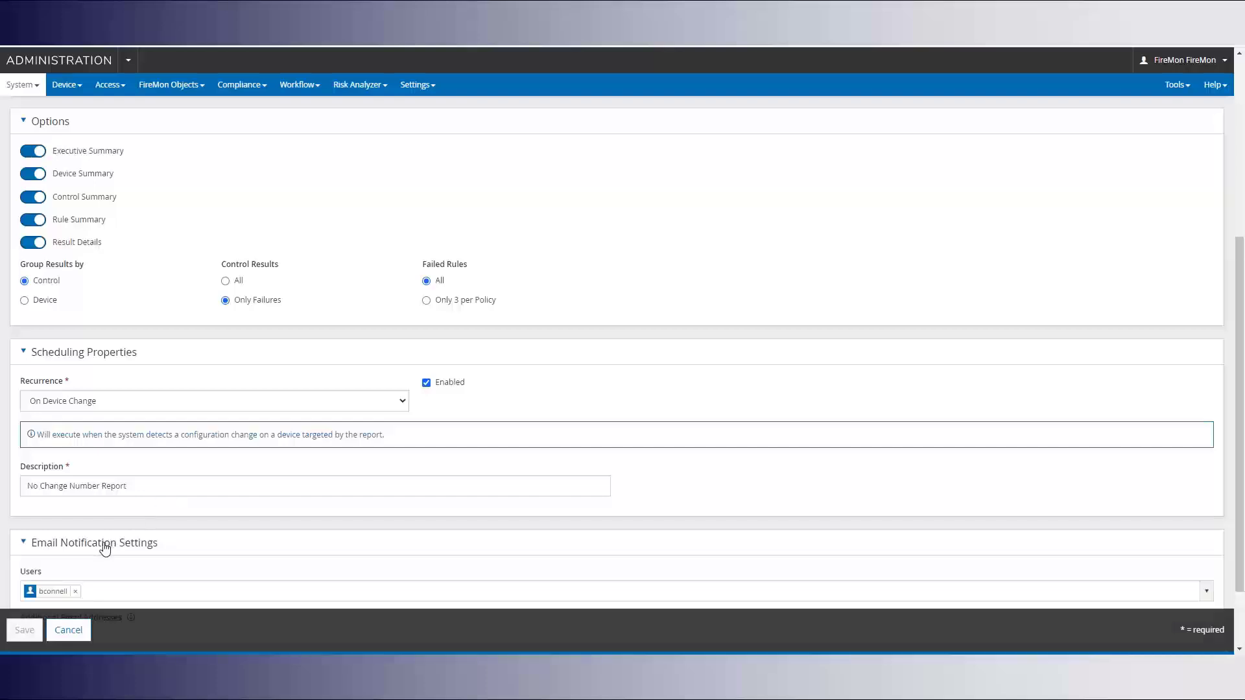
{"action": "scroll", "coordinate": [229, 478], "scroll_direction": "down", "scroll_amount": 3}
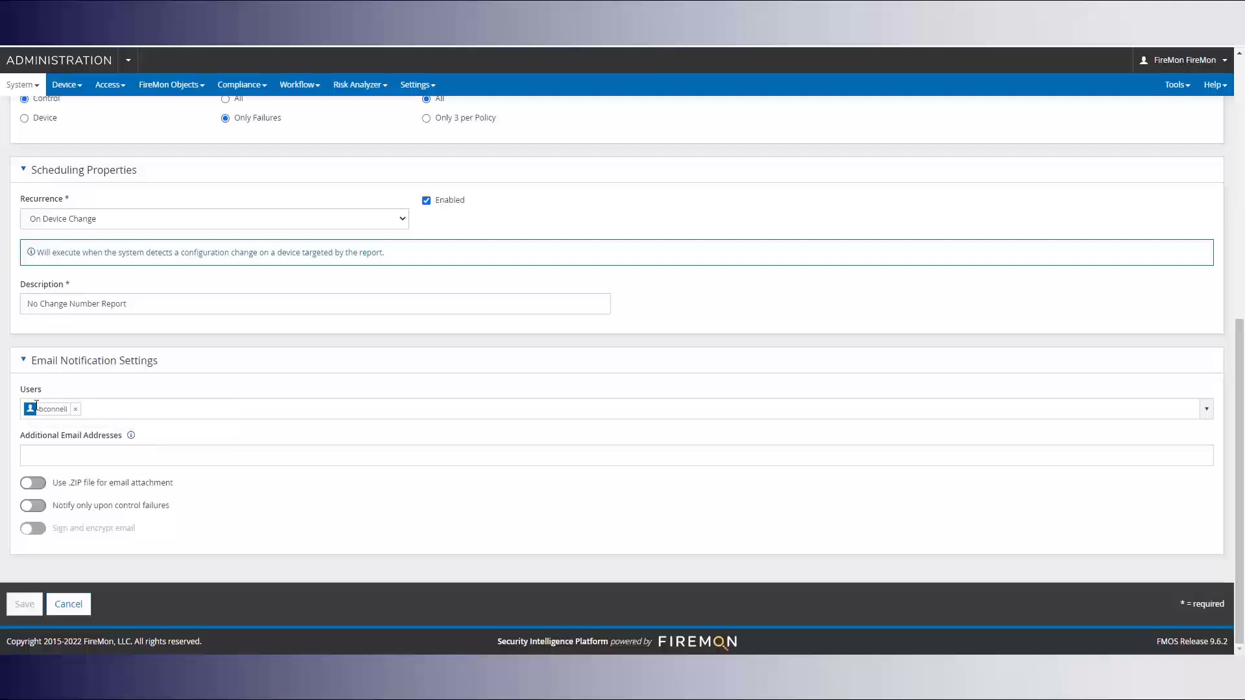
{"action": "left_click", "coordinate": [49, 452]}
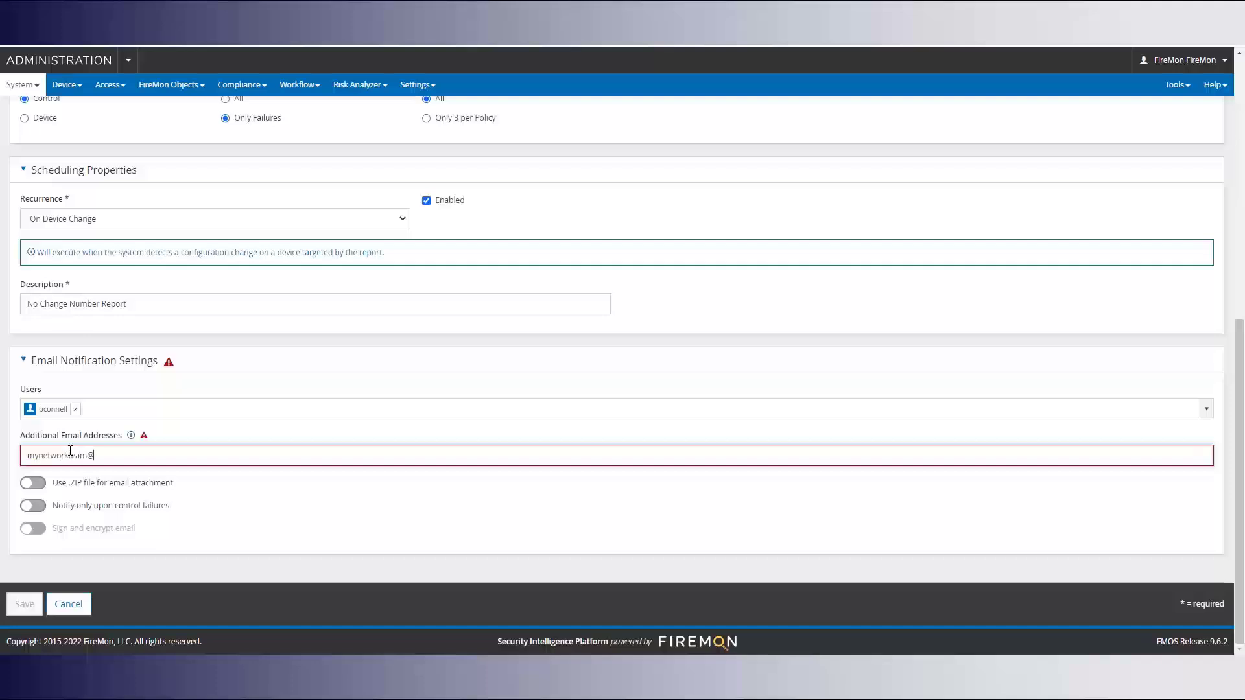
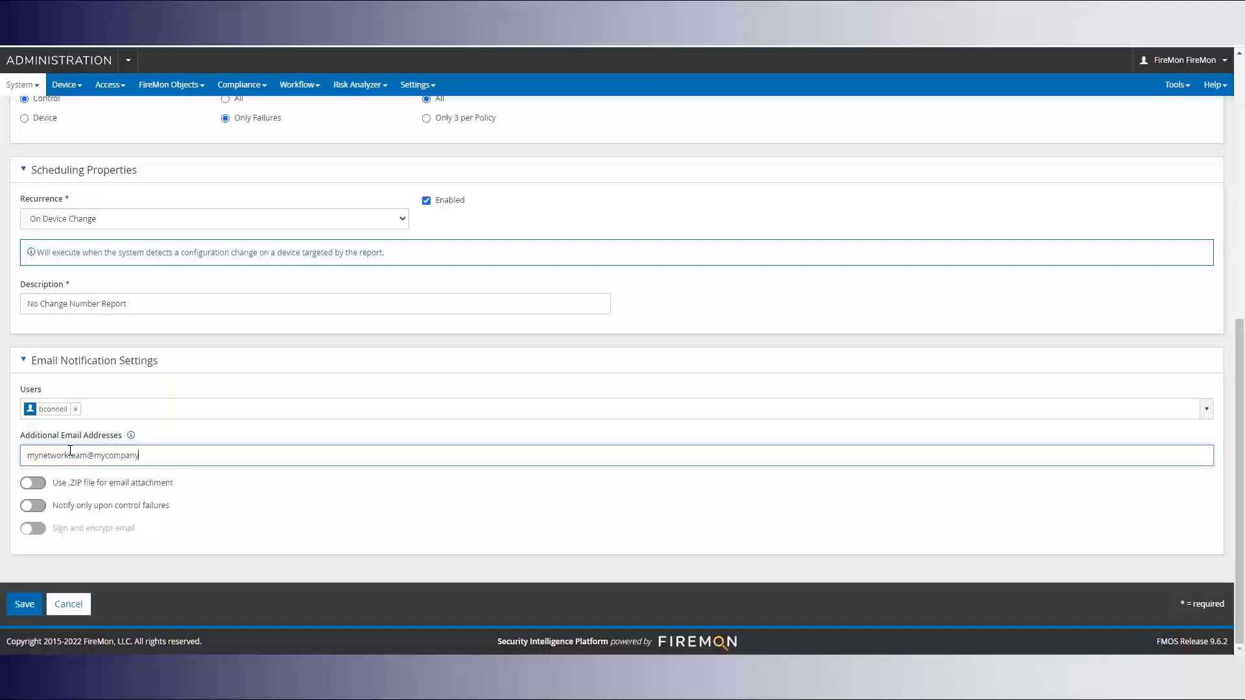
{"action": "left_click", "coordinate": [25, 605]}
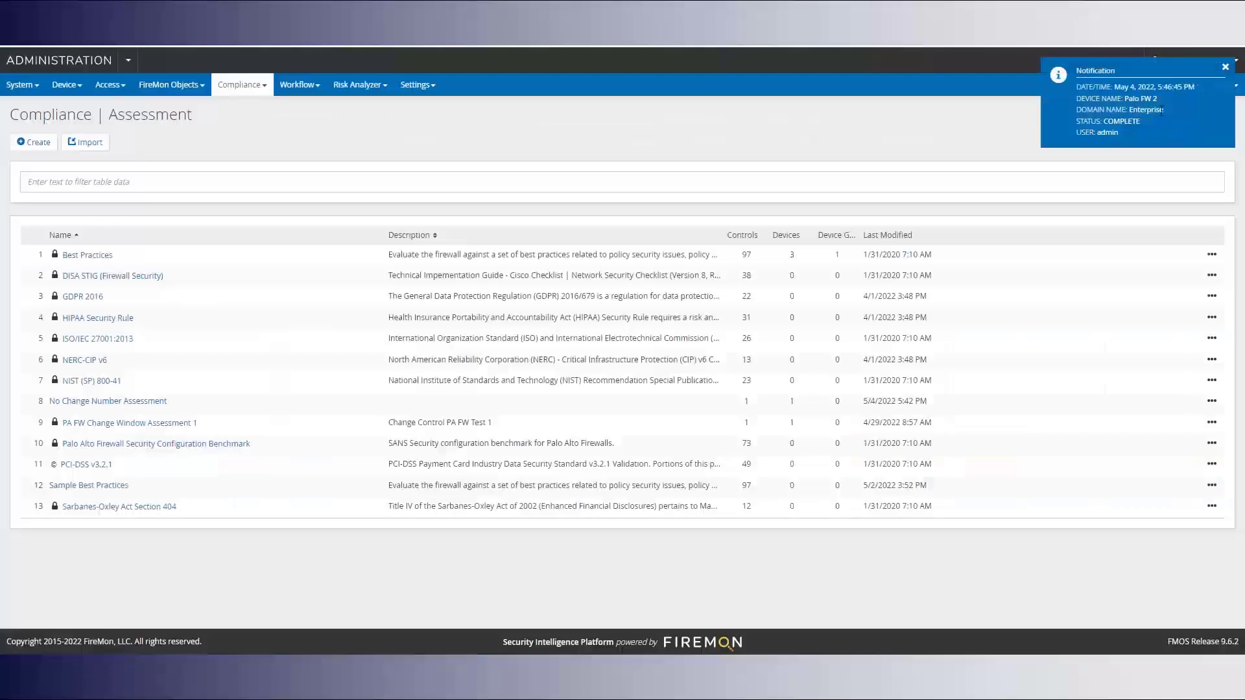
Close the report-completed notification for Palo FW 2
{"action": "left_click", "coordinate": [1225, 67]}
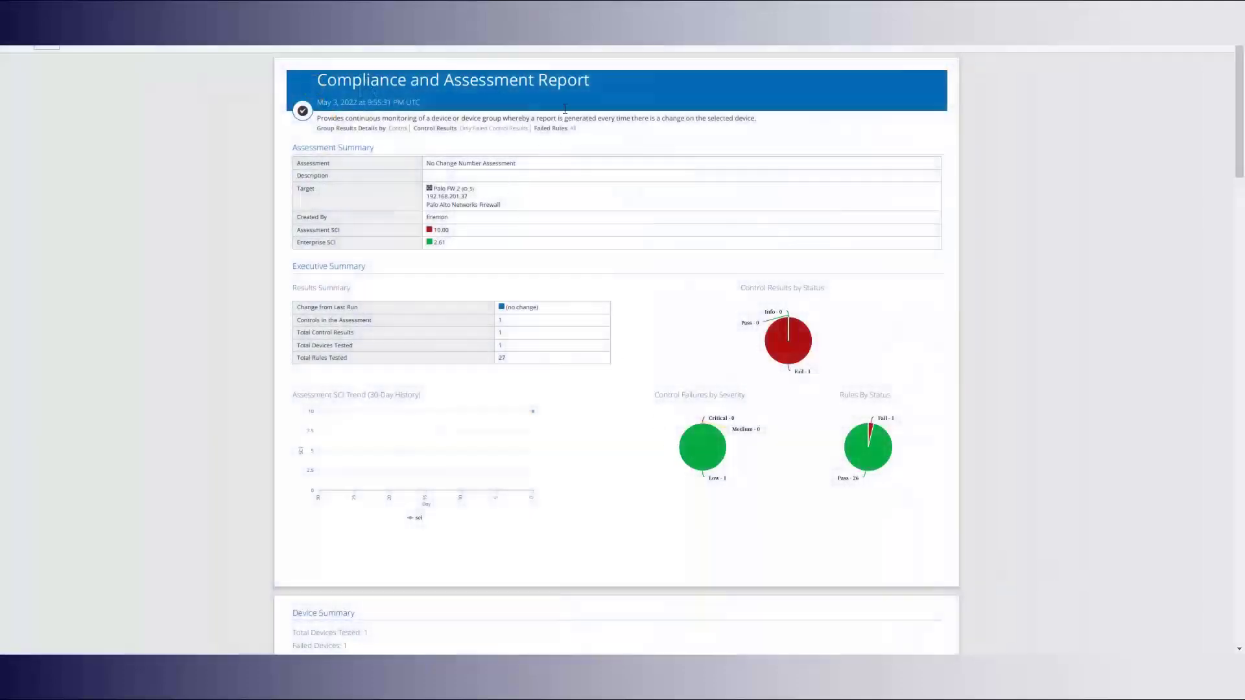
Zoom into the PDF report and find rule 14 failing control UD-00004 in the Rule Summary
{"action": "left_click", "coordinate": [545, 47]}
{"action": "left_click", "coordinate": [545, 47]}
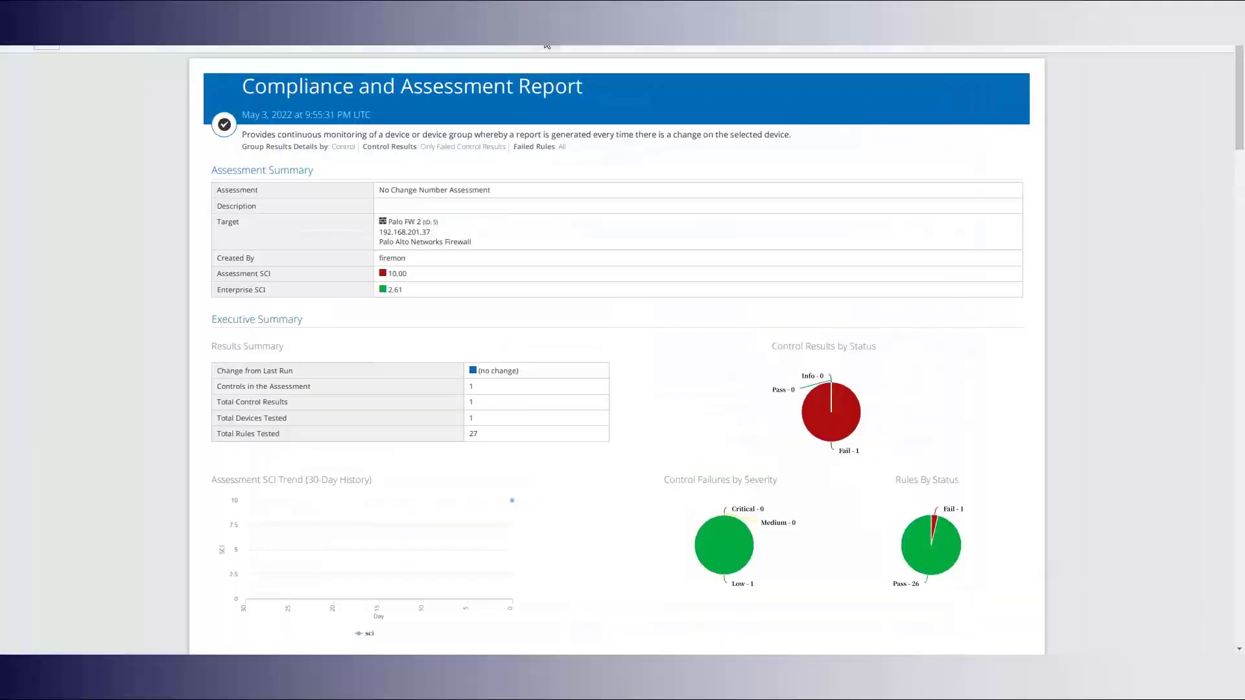
{"action": "left_click", "coordinate": [545, 46]}
{"action": "scroll", "coordinate": [542, 461], "scroll_direction": "down", "scroll_amount": 4}
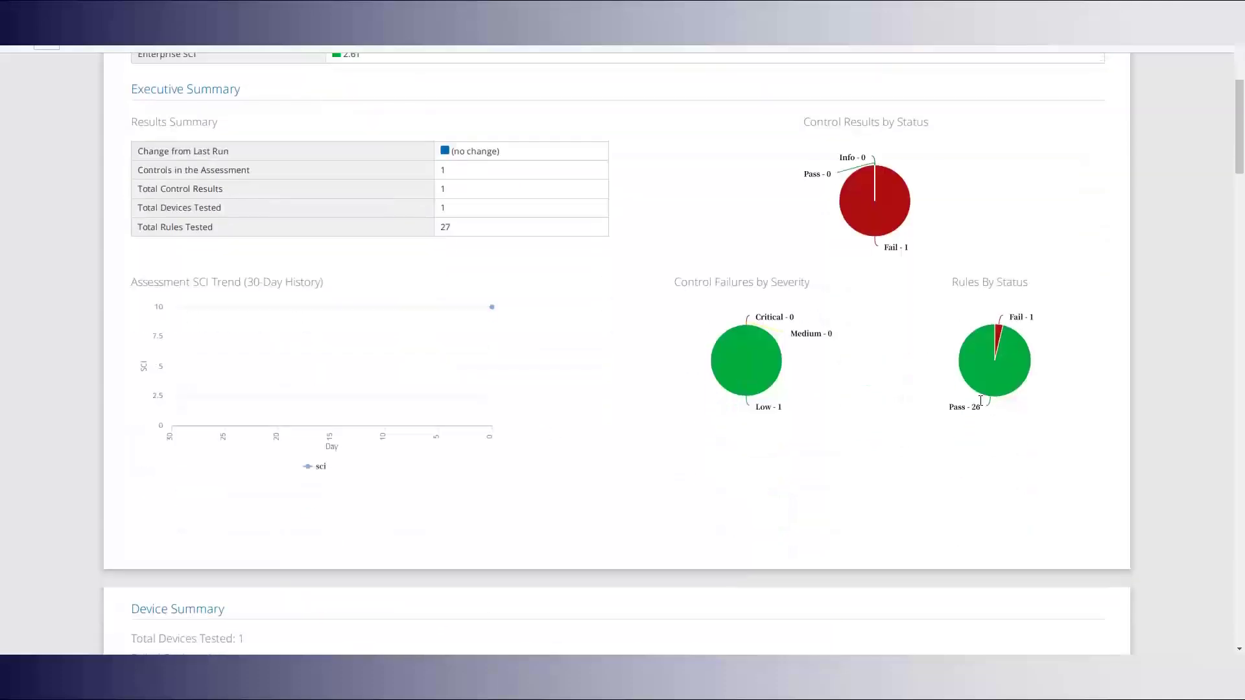
{"action": "scroll", "coordinate": [981, 401], "scroll_direction": "down", "scroll_amount": 7}
{"action": "scroll", "coordinate": [715, 348], "scroll_direction": "down", "scroll_amount": 5}
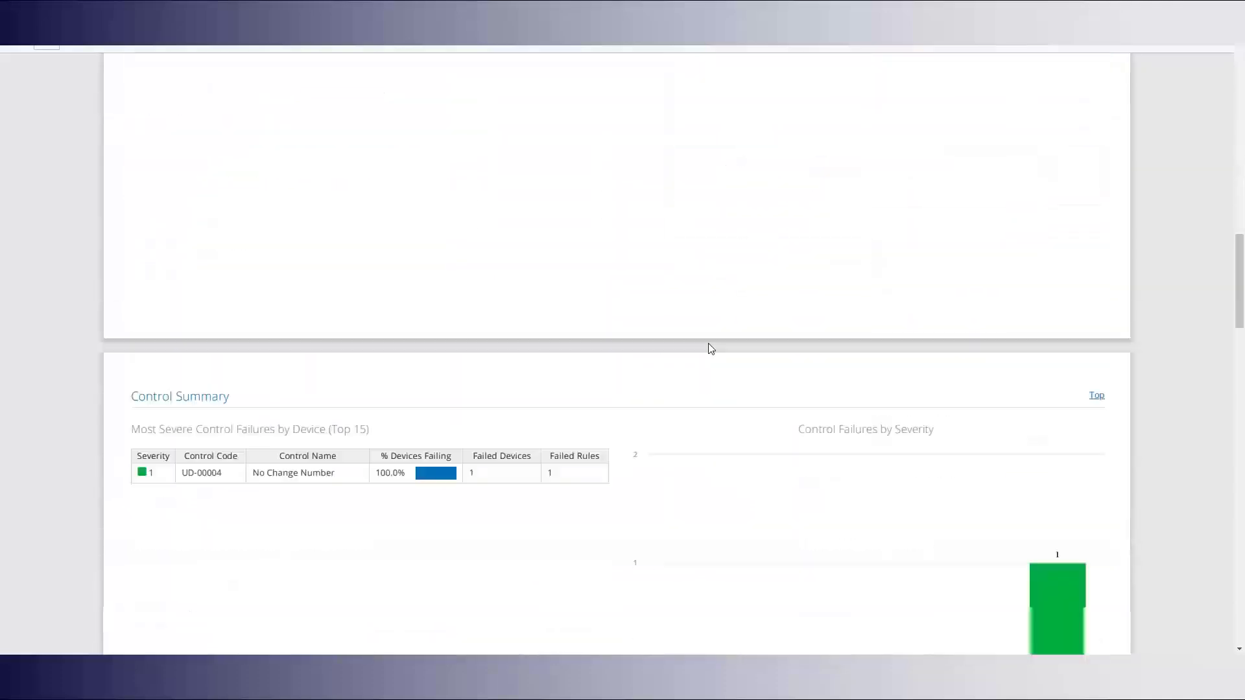
{"action": "scroll", "coordinate": [707, 350], "scroll_direction": "down", "scroll_amount": 15}
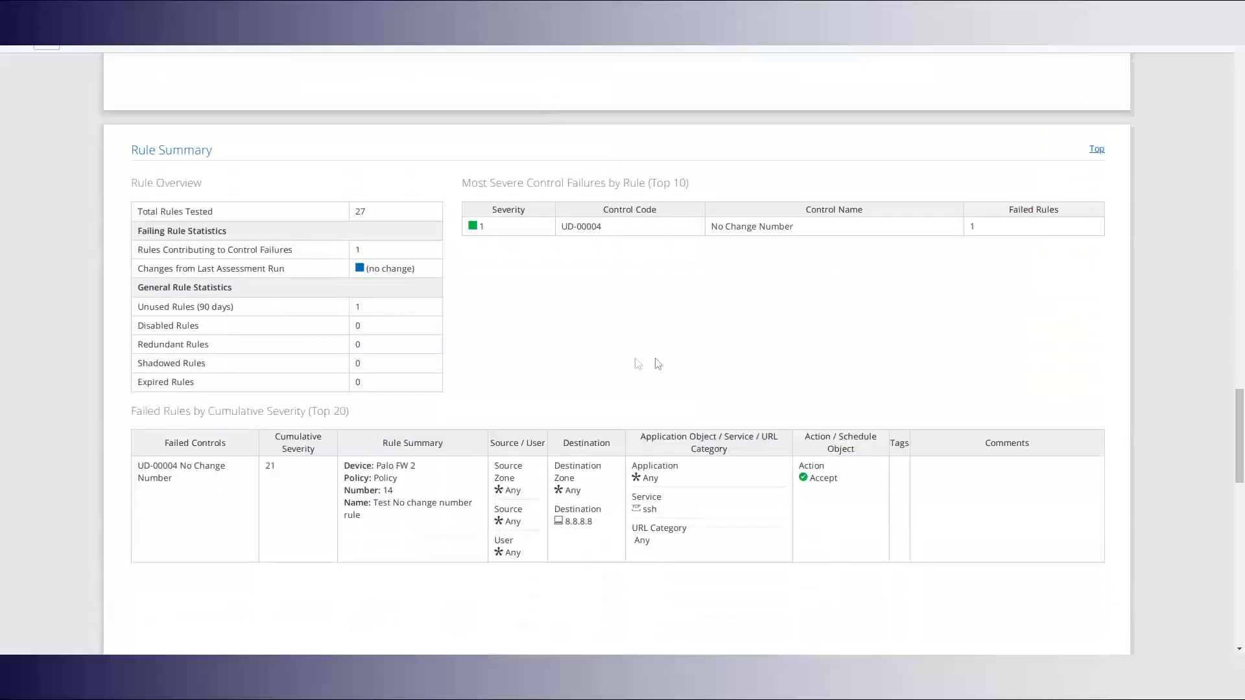
{"action": "left_click_drag", "start_coordinate": [177, 477], "coordinate": [134, 468]}
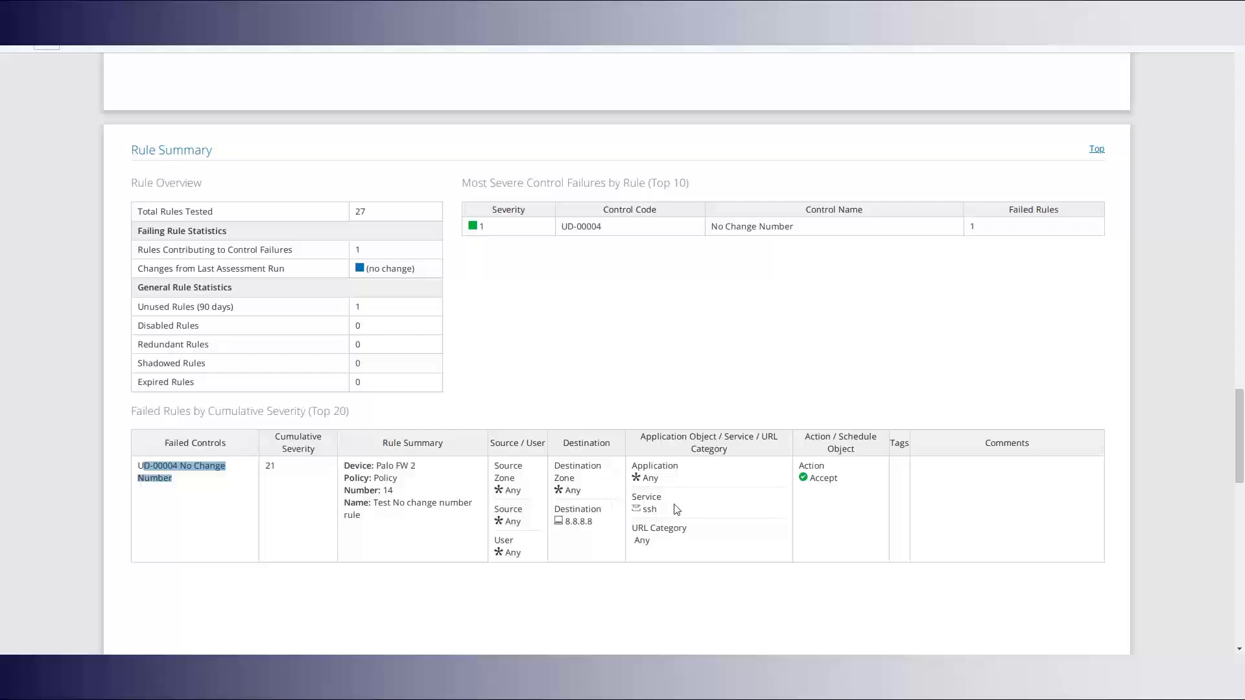
{"action": "left_click", "coordinate": [1013, 519]}
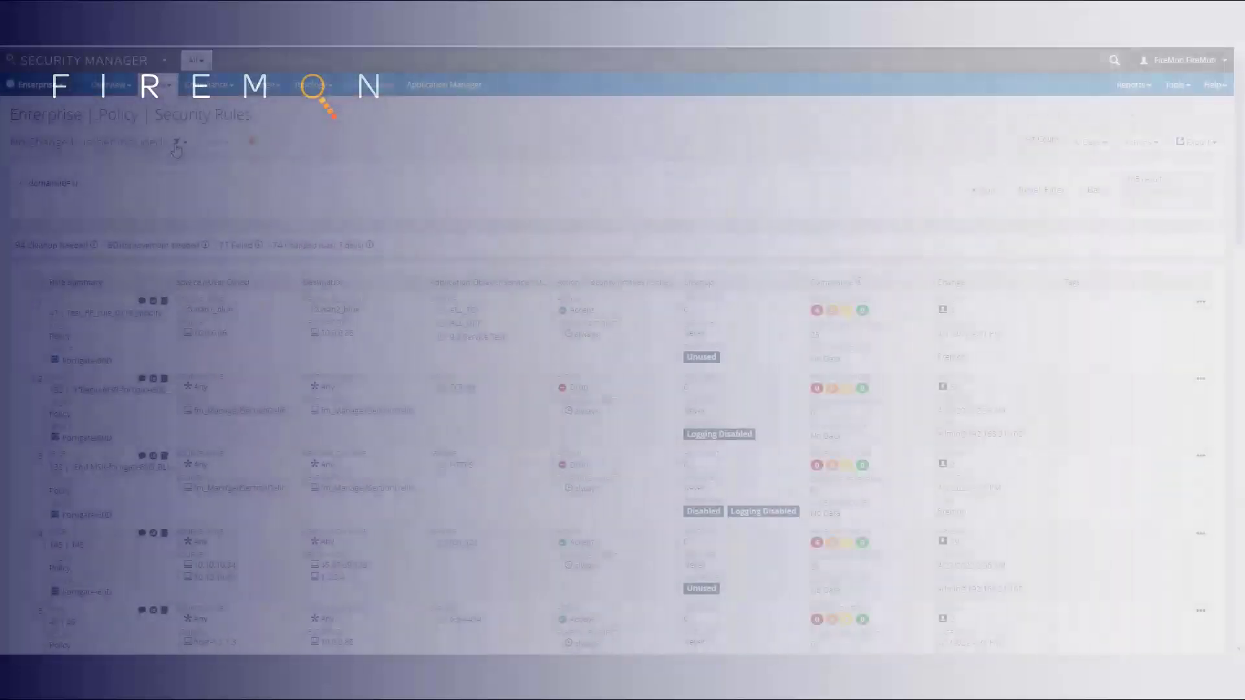
Load the No Change Number Included filter, remove the ! negation from its comment condition, and run it
{"action": "left_click", "coordinate": [176, 148]}
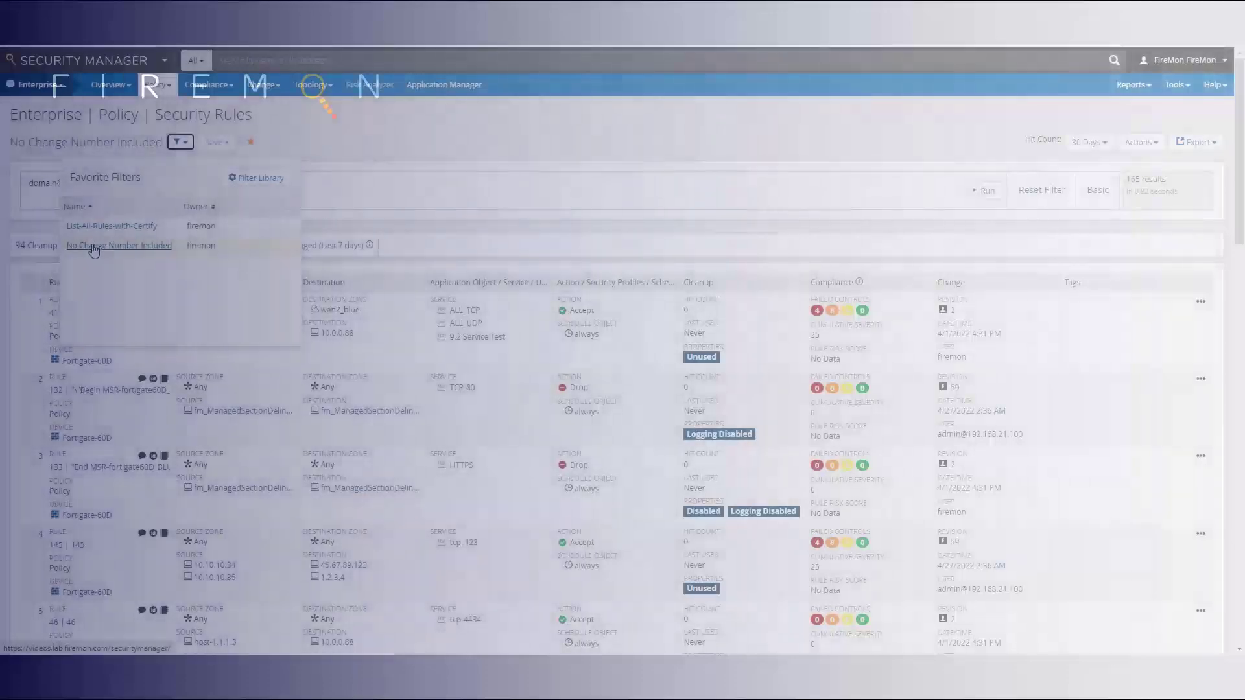
{"action": "left_click", "coordinate": [115, 251]}
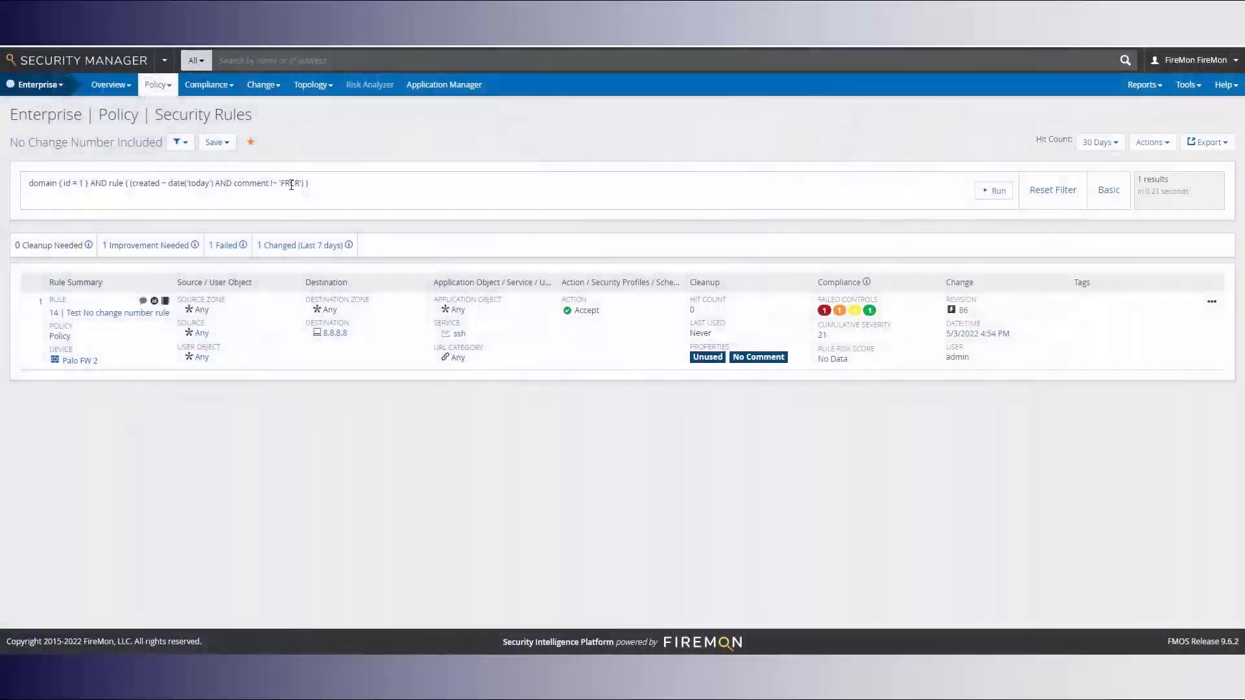
{"action": "left_click_drag", "start_coordinate": [136, 184], "coordinate": [300, 183]}
{"action": "left_click", "coordinate": [295, 194]}
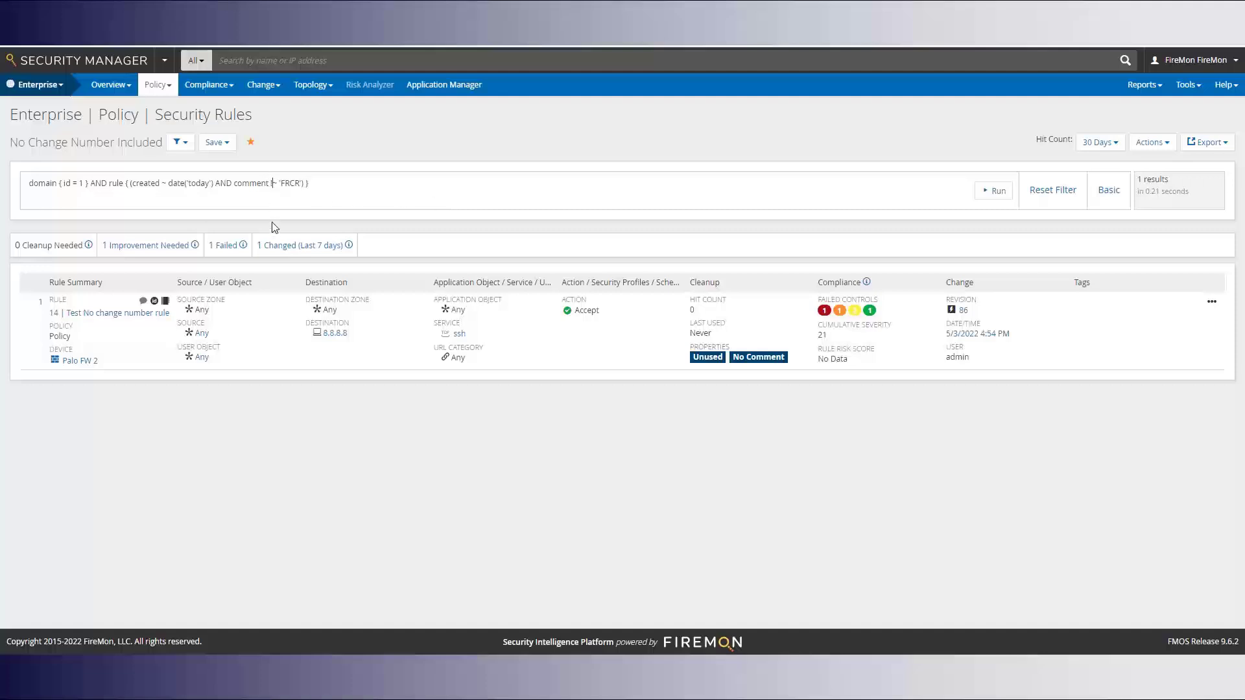
{"action": "key", "text": "BackSpace"}
{"action": "left_click", "coordinate": [331, 191]}
{"action": "left_click", "coordinate": [994, 190]}
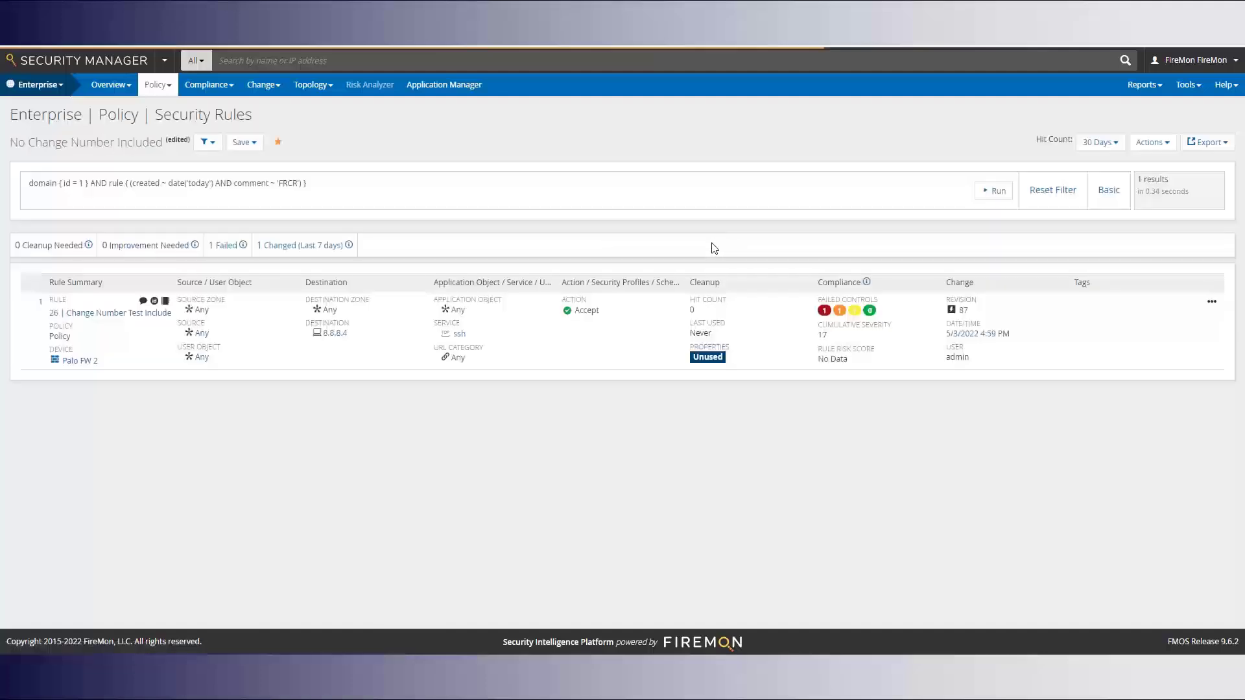
Check that rule 26's comment contains the FRCR change number
{"action": "left_click", "coordinate": [143, 302]}
{"action": "left_click_drag", "start_coordinate": [220, 318], "coordinate": [163, 317]}
{"action": "left_click", "coordinate": [183, 444]}
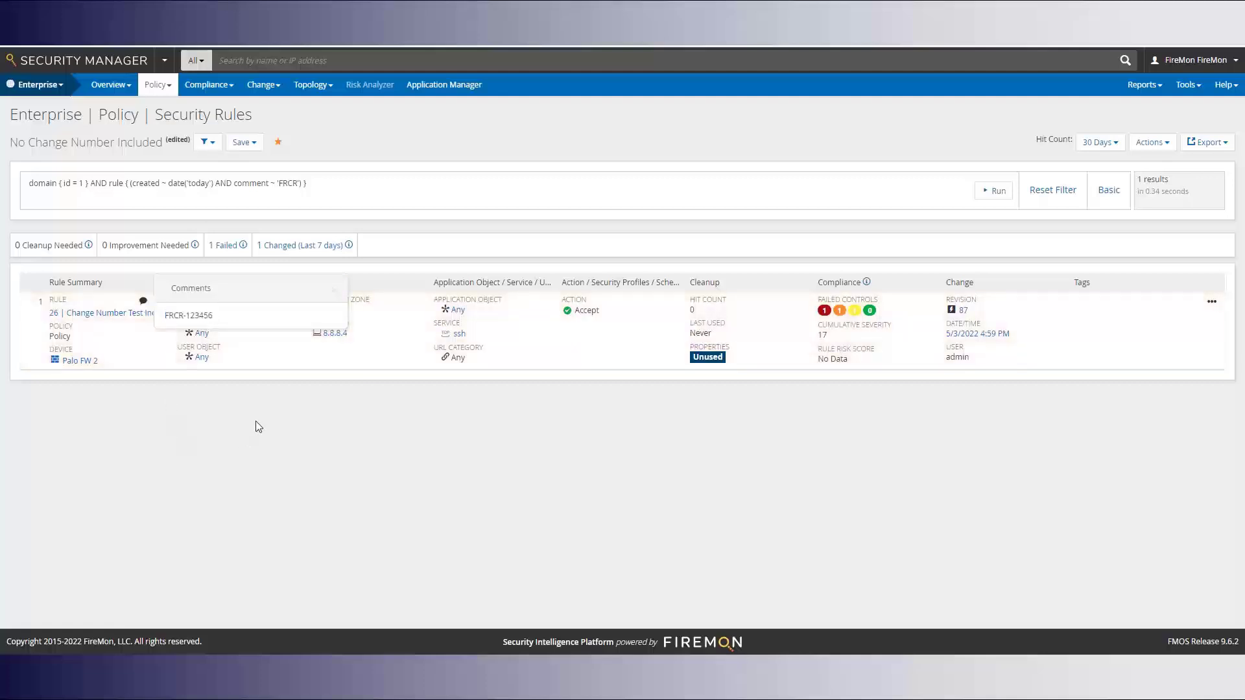
{"action": "left_click", "coordinate": [334, 291]}
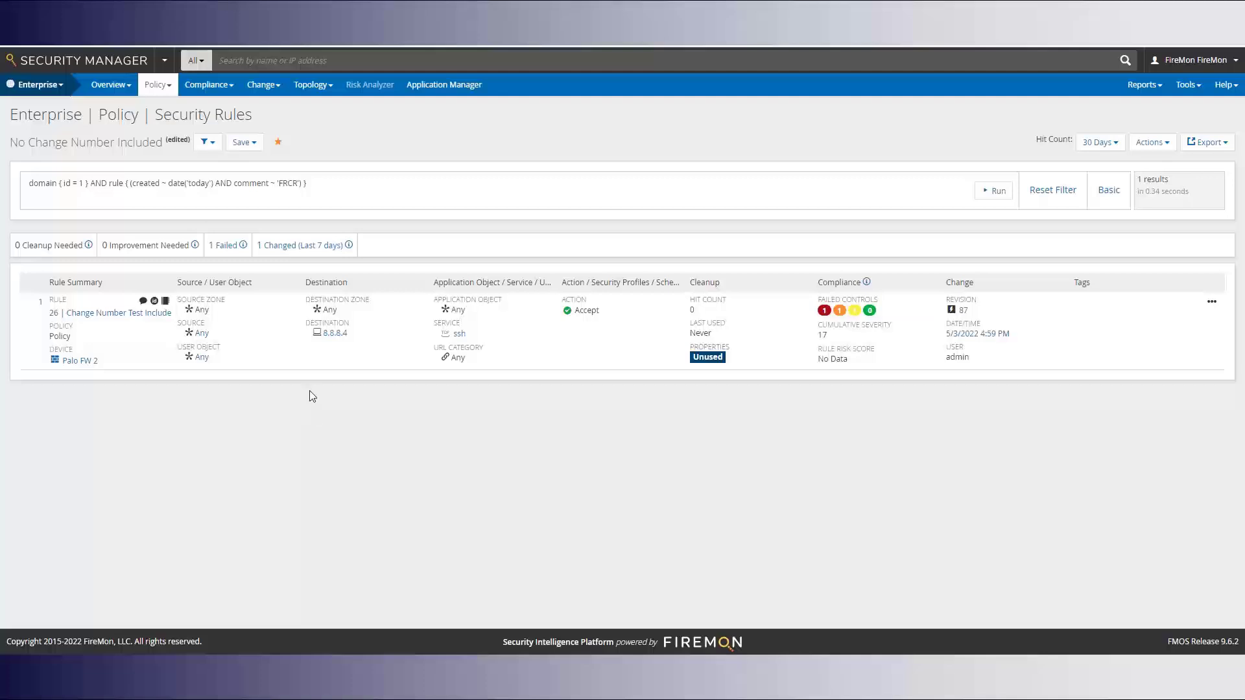